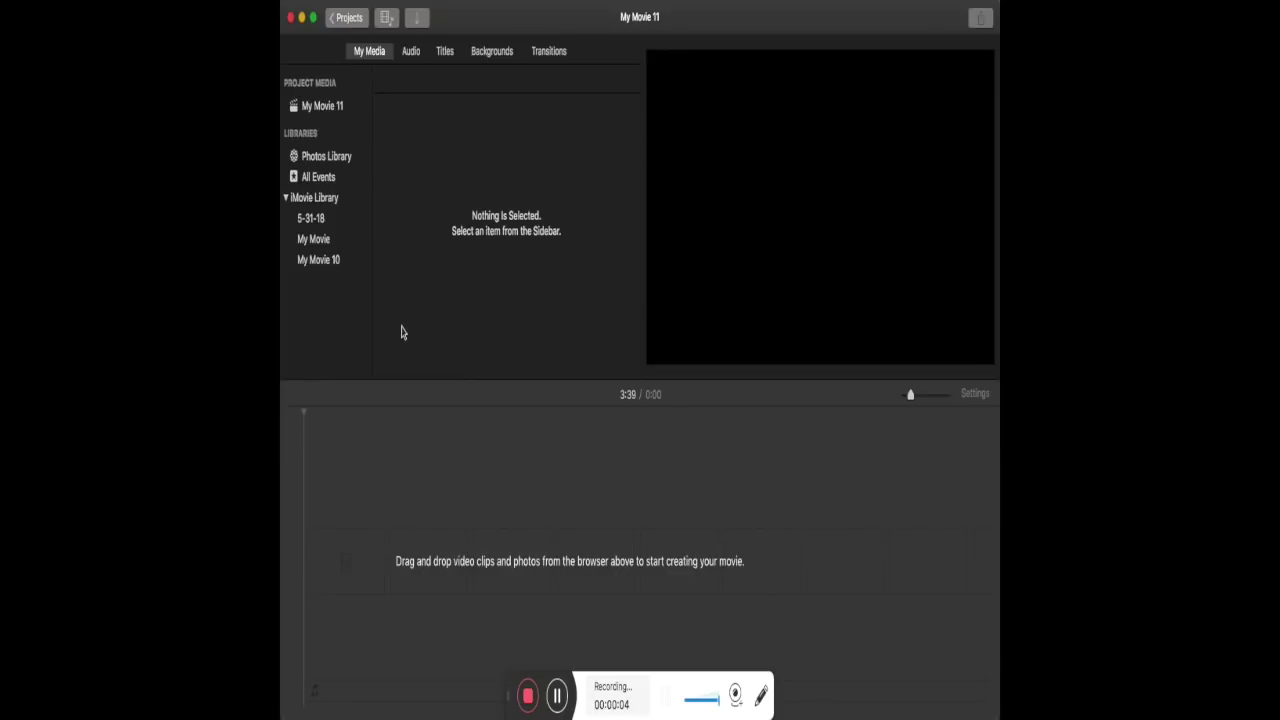
# - Show the empty My Movie 11 project's media from Project Media in the sidebar
pyautogui.click(309, 110)
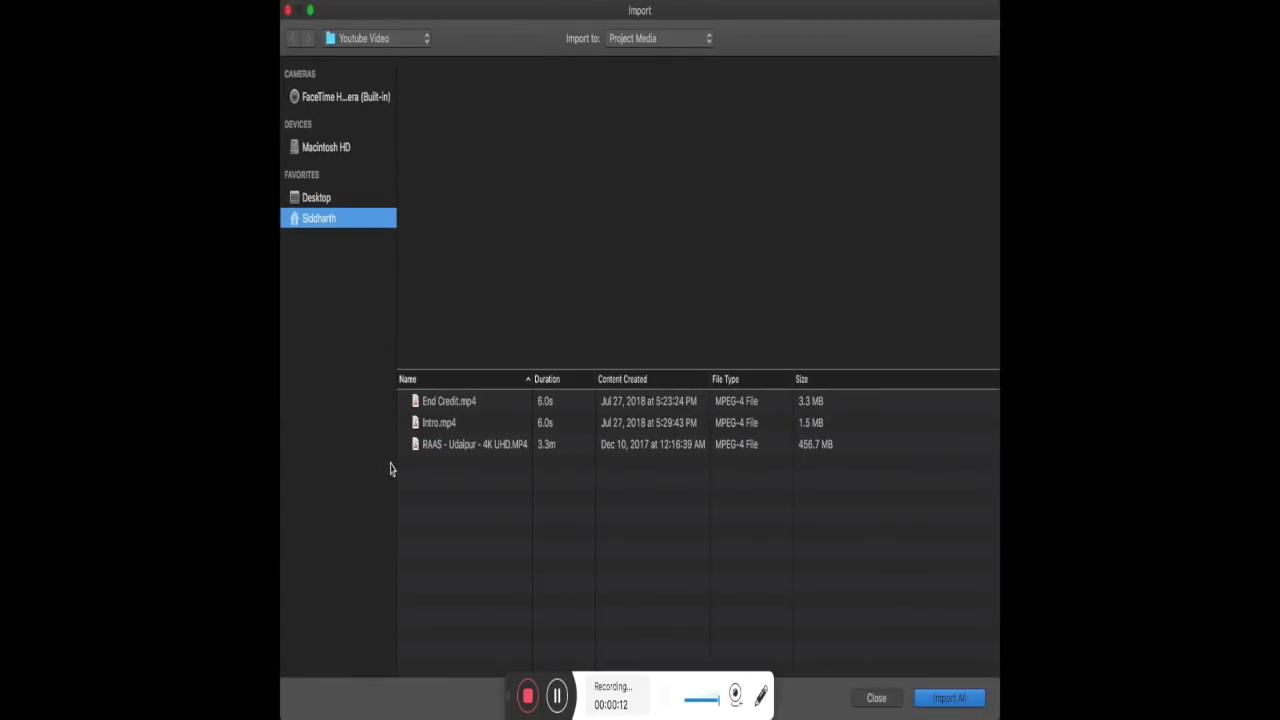
# - Select End Credit.mp4, Intro.mp4 and the RAAS Udaipur 4K video, then import all three
pyautogui.click(435, 405)
pyautogui.hotkey('shift', 'Down')
pyautogui.hotkey('shift', 'Down')
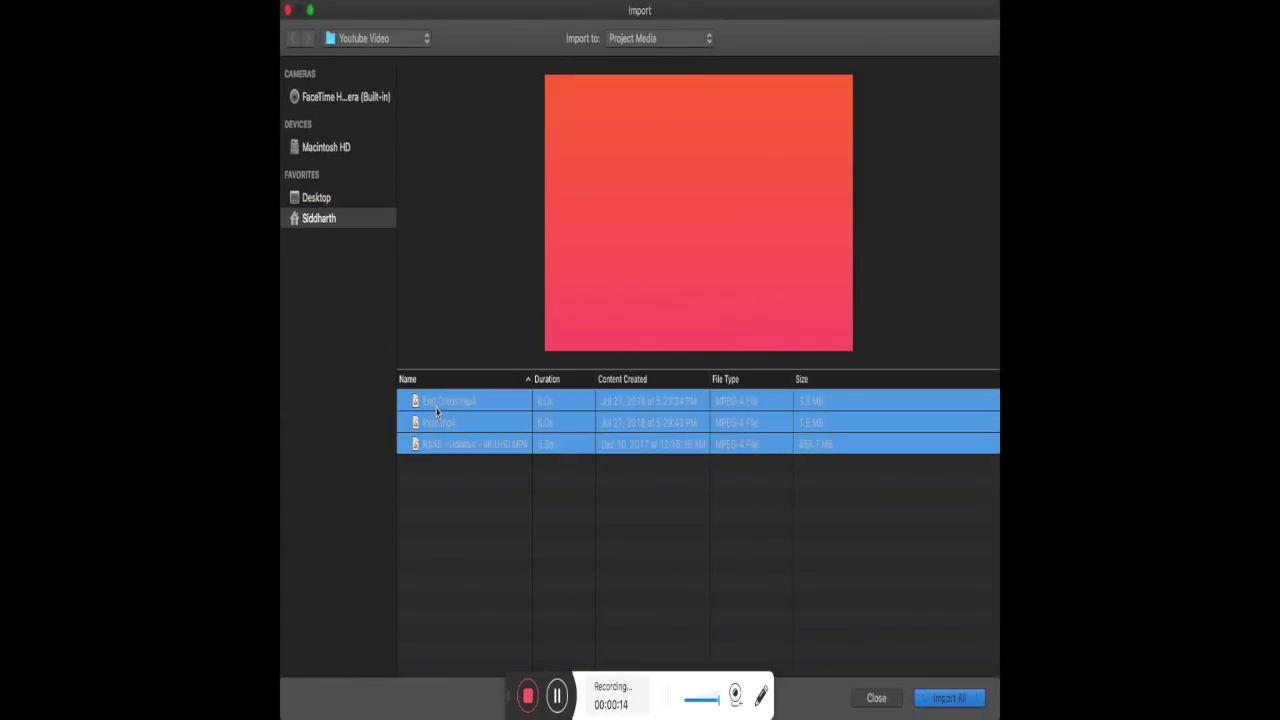
pyautogui.click(926, 700)
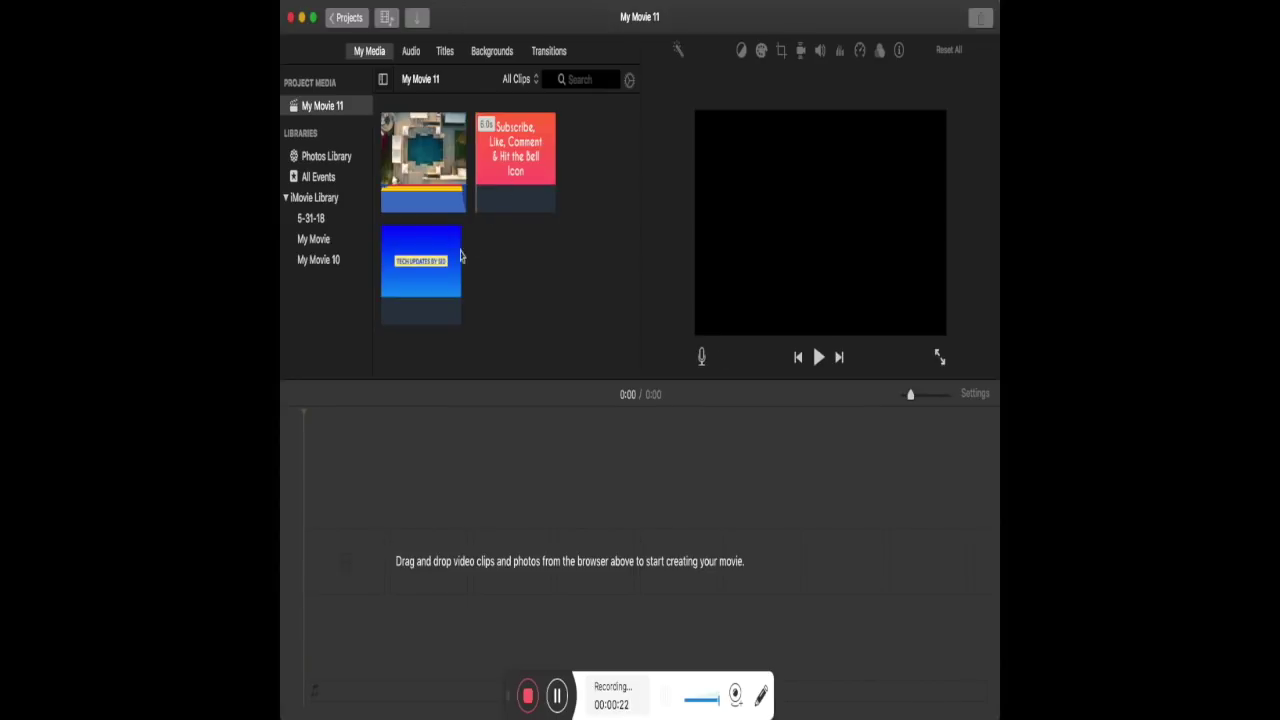
# - Place the blue Intro clip on the timeline, followed by the RAAS aerial clip
pyautogui.moveTo(437, 255); pyautogui.dragTo(317, 577)
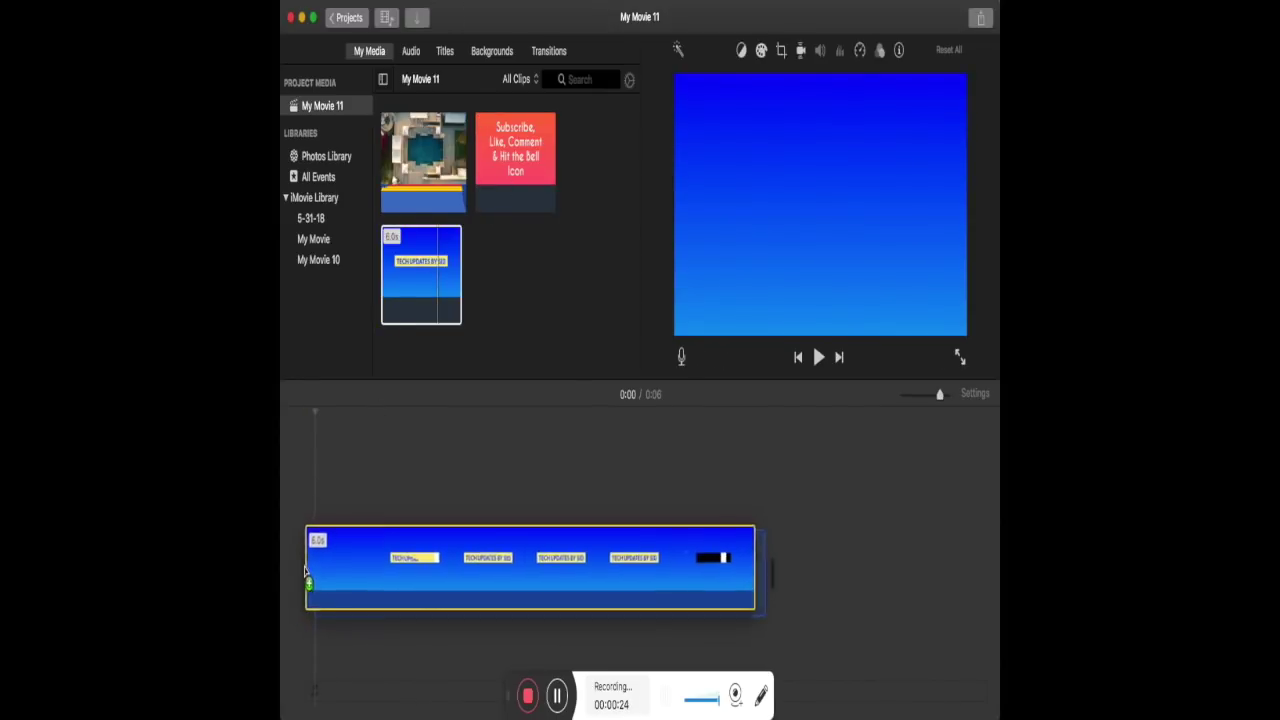
pyautogui.click(417, 143)
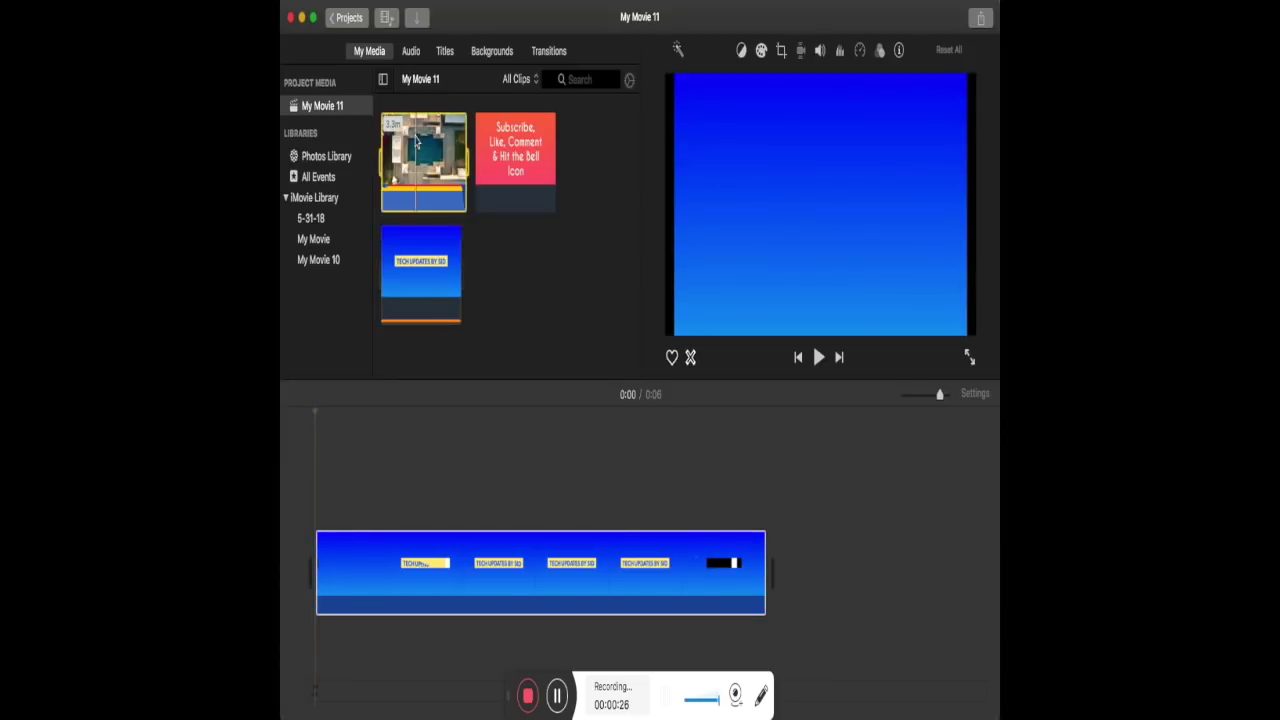
pyautogui.moveTo(417, 143); pyautogui.dragTo(805, 590)
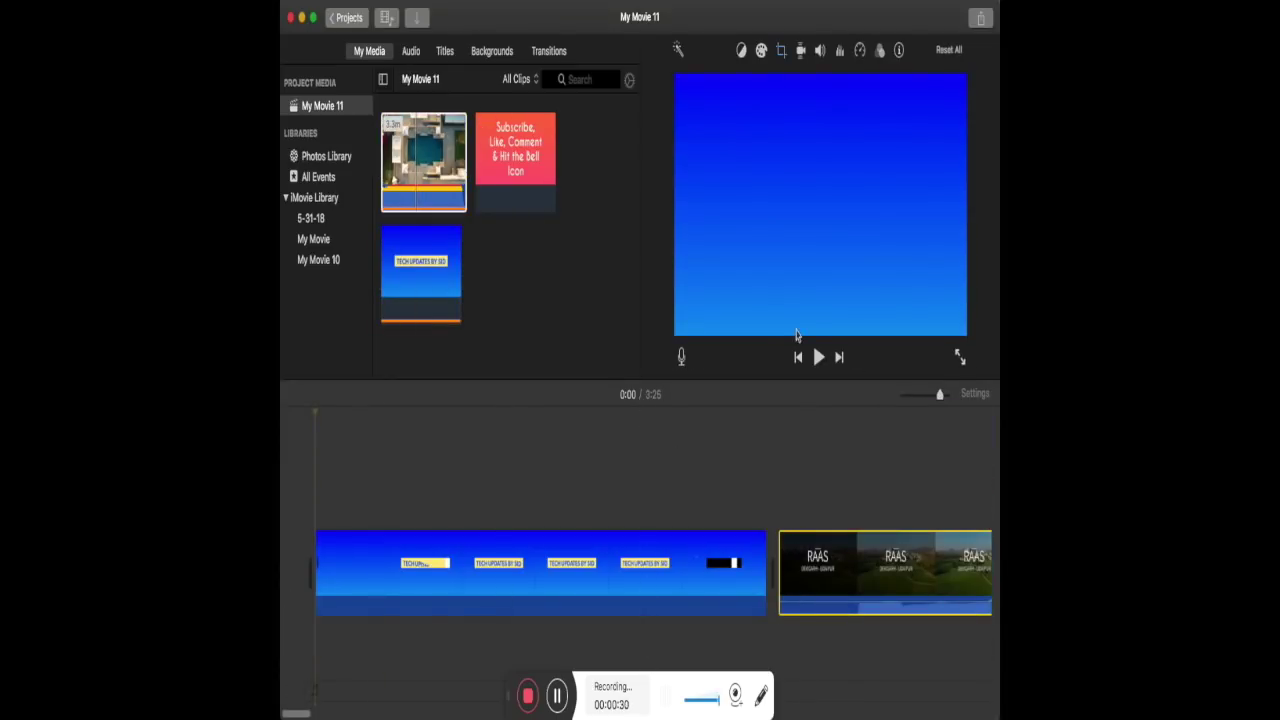
# - Zoom the timeline out and add the Subscribe end card after the aerial clip
pyautogui.moveTo(940, 396); pyautogui.dragTo(925, 396)
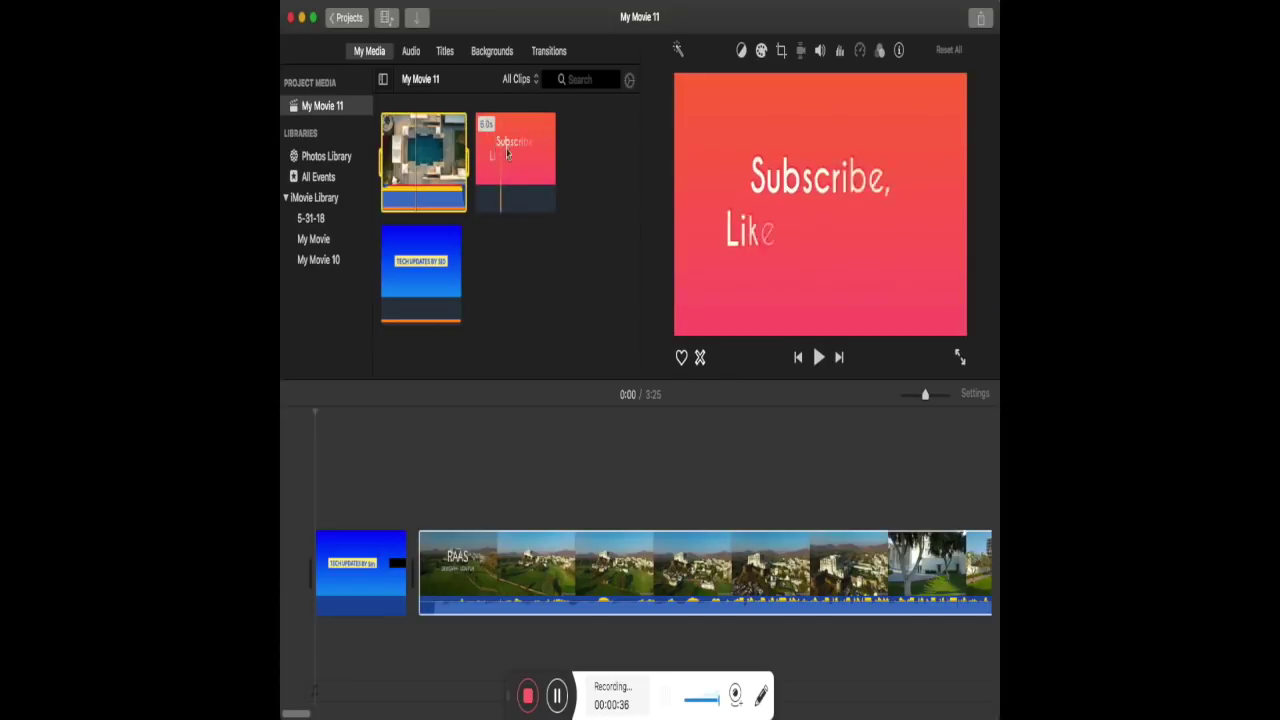
pyautogui.moveTo(297, 714); pyautogui.dragTo(419, 714)
pyautogui.moveTo(520, 165)
pyautogui.mouseDown()
pyautogui.moveTo(788, 440)
pyautogui.moveTo(775, 578)
pyautogui.mouseUp()
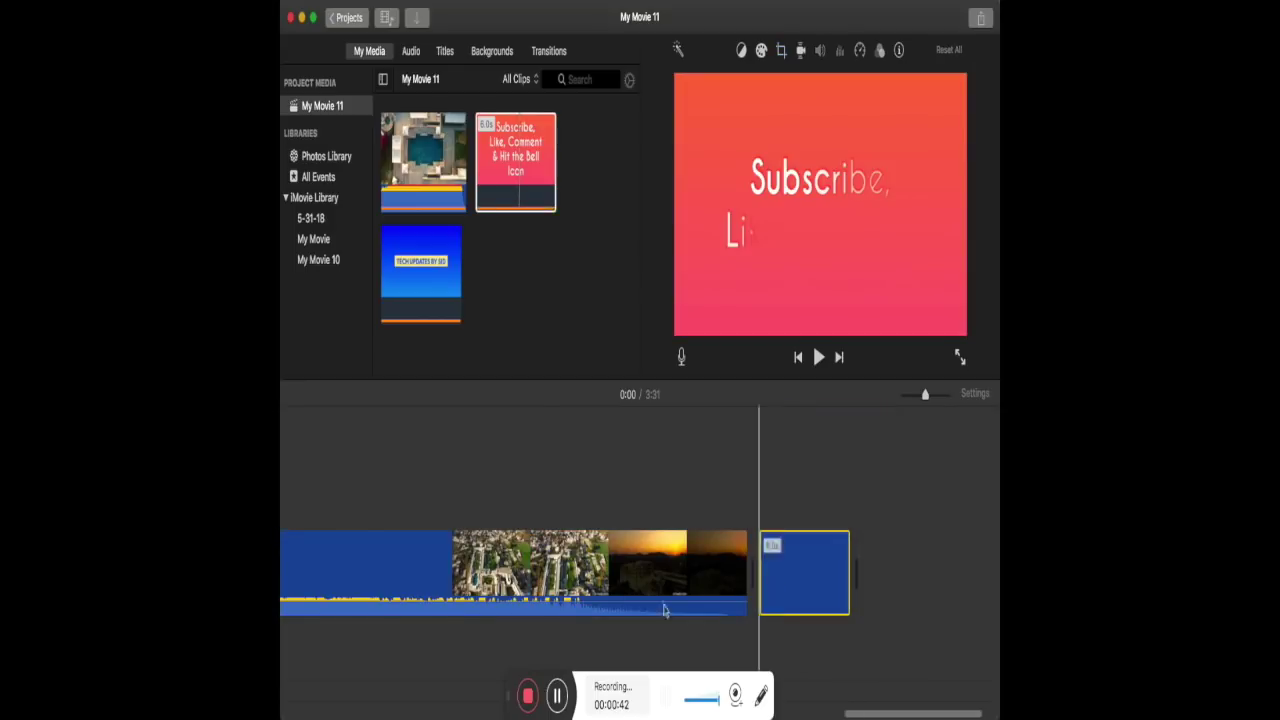
pyautogui.moveTo(883, 714); pyautogui.dragTo(282, 714)
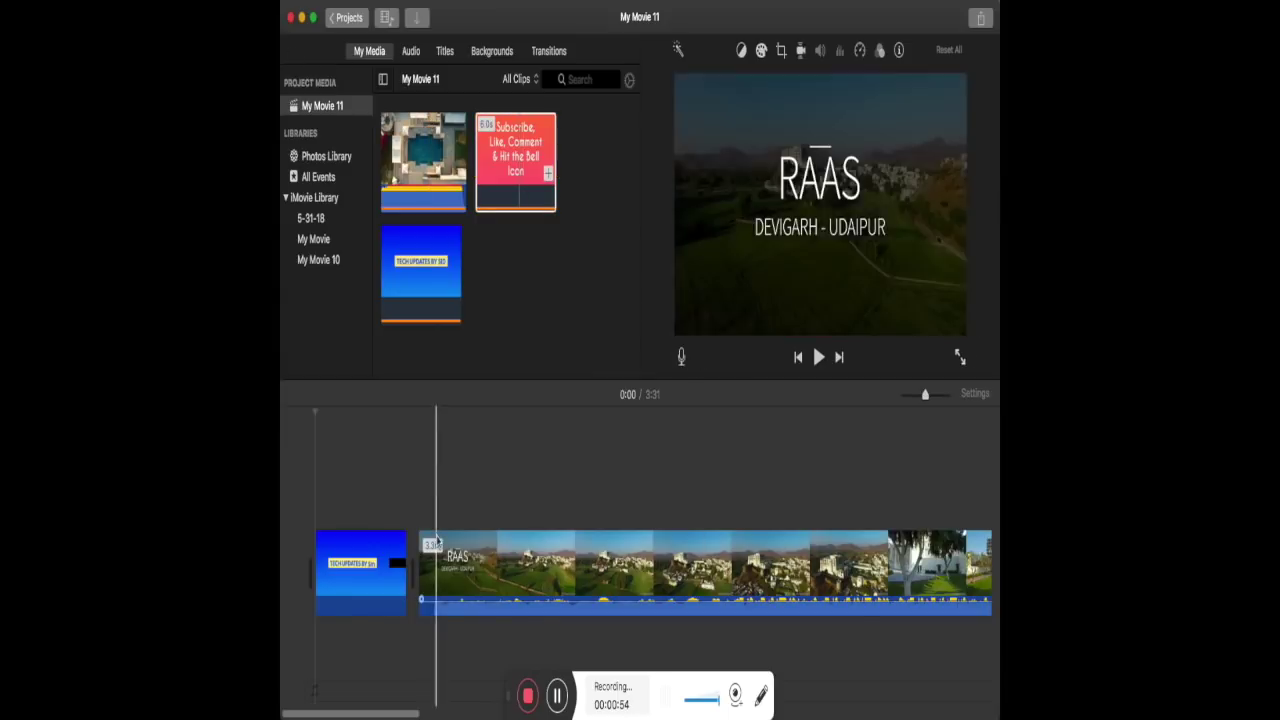
pyautogui.click(455, 578)
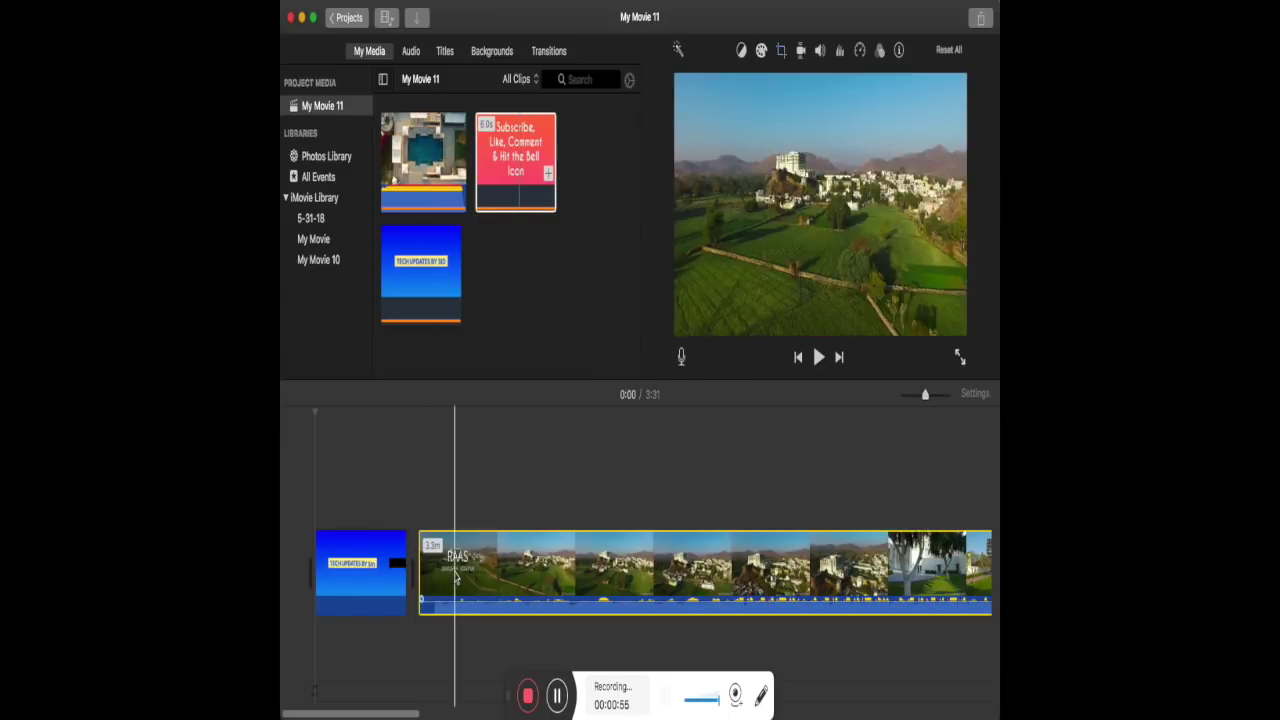
pyautogui.click(506, 317)
pyautogui.click(334, 260)
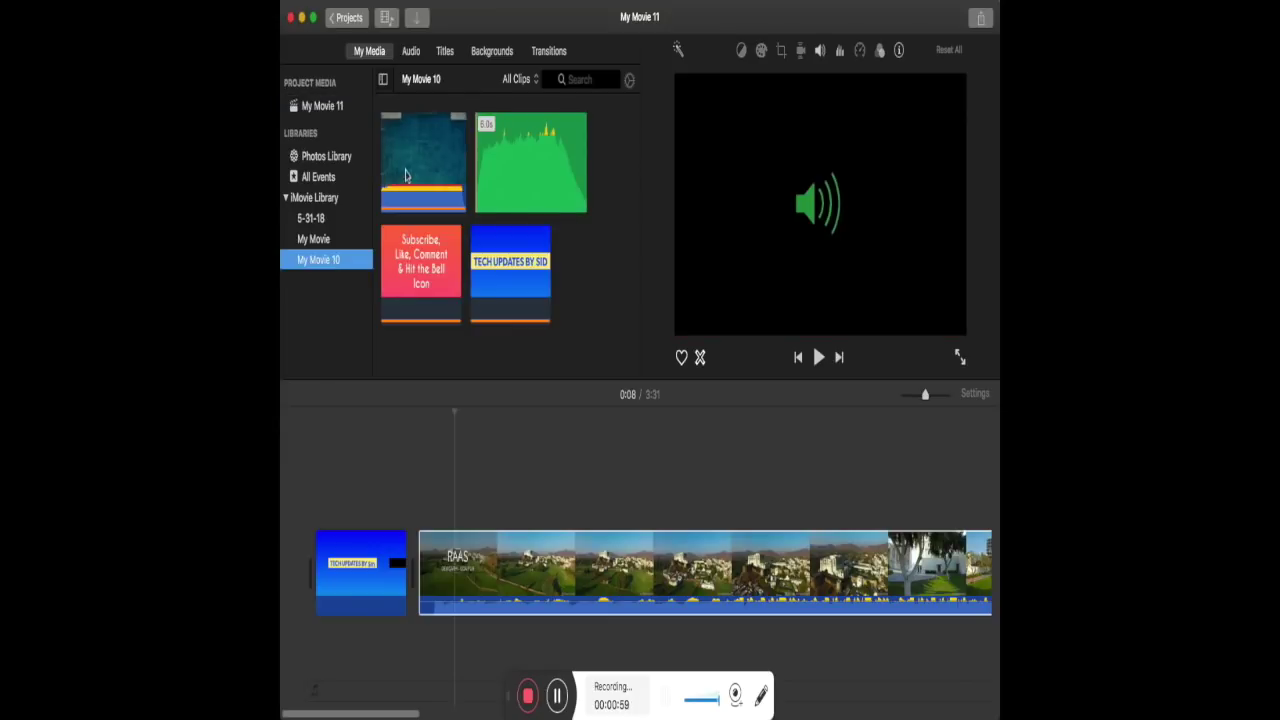
pyautogui.click(320, 106)
pyautogui.click(452, 548)
pyautogui.press('space')
pyautogui.click(431, 572)
# - Split the RAAS clip at 0:06 and delete the short opening piece
pyautogui.rightClick(433, 572)
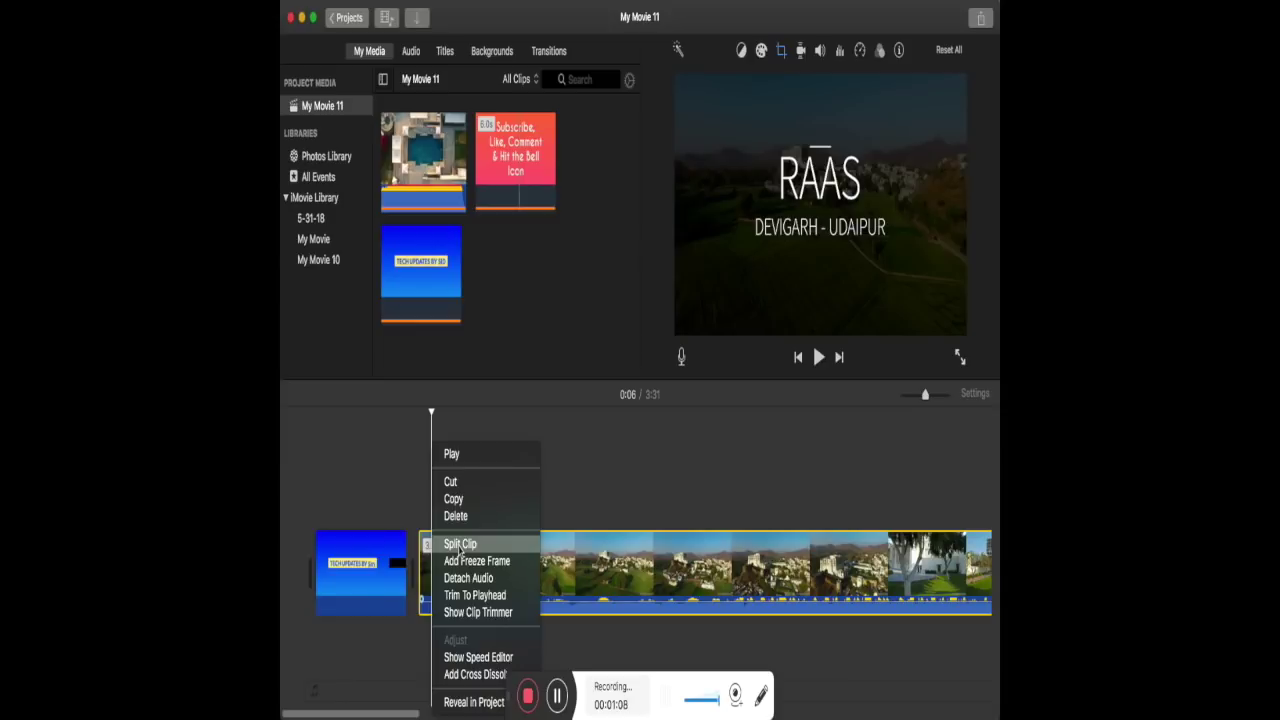
pyautogui.click(460, 545)
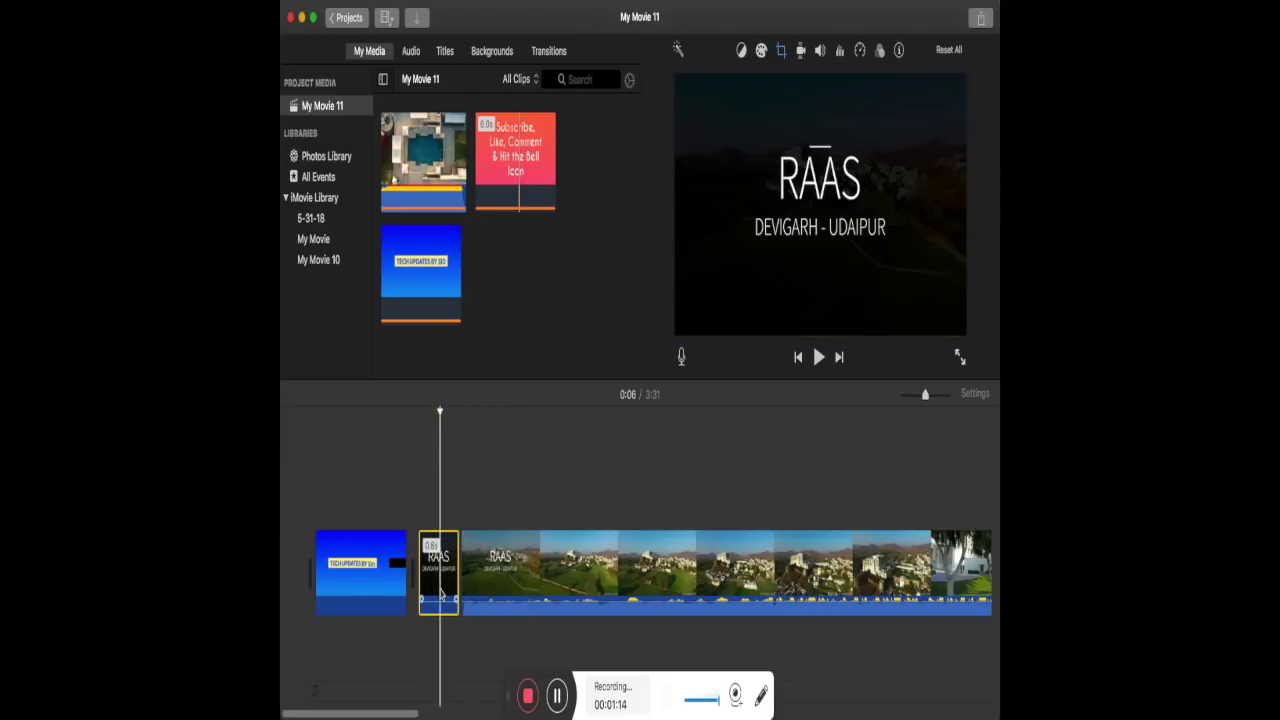
pyautogui.press('Delete')
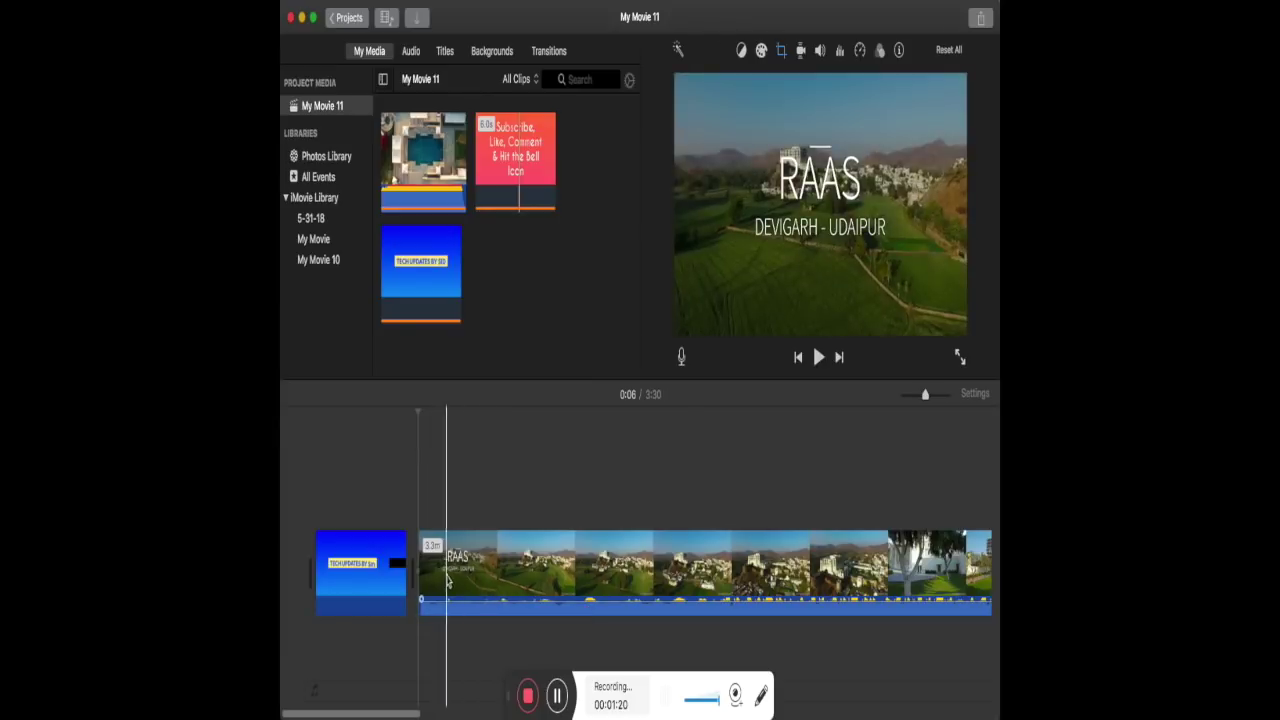
# - Split the RAAS clip at 0:12 and 0:15, then delete the piece between the cuts
pyautogui.click(523, 578)
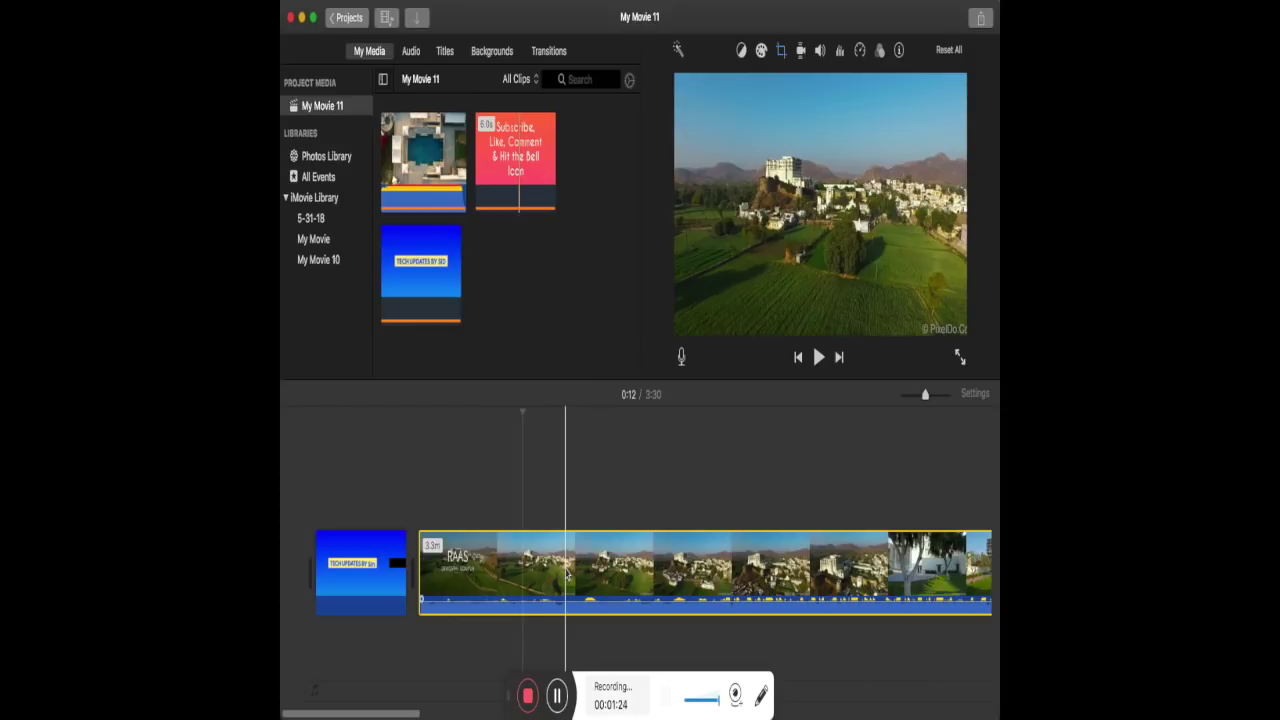
pyautogui.rightClick(524, 555)
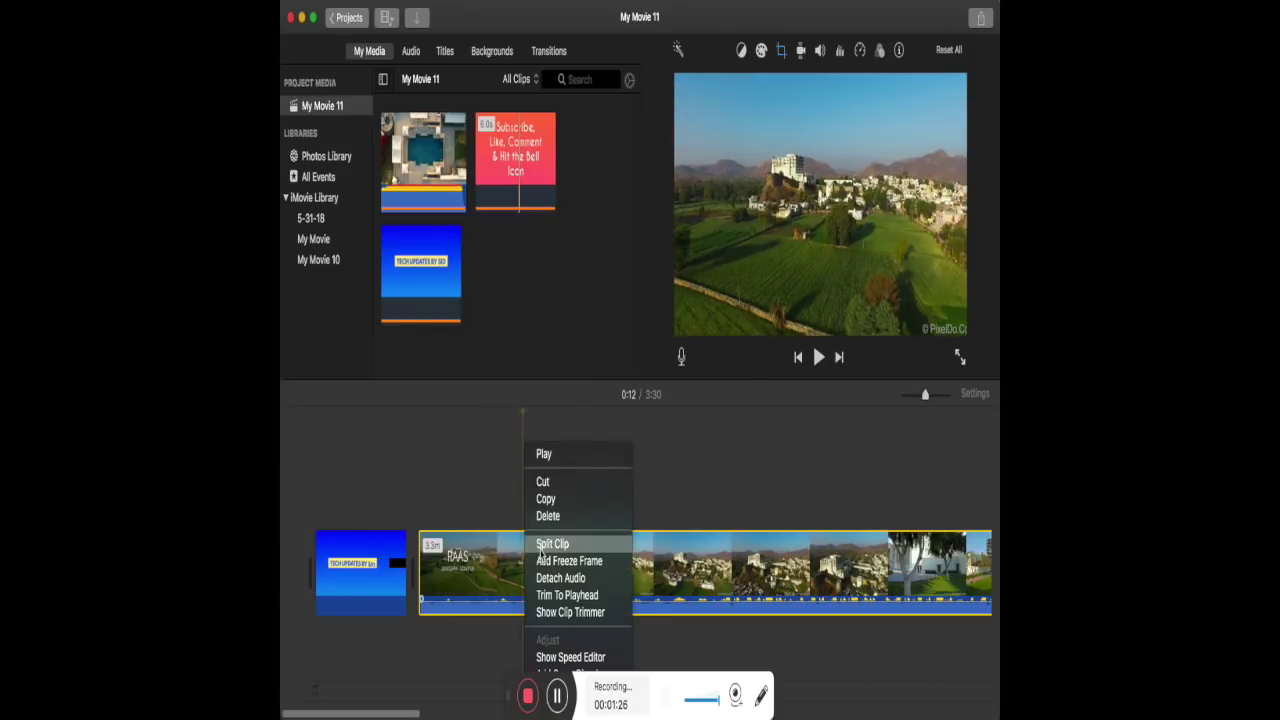
pyautogui.click(550, 544)
pyautogui.click(572, 575)
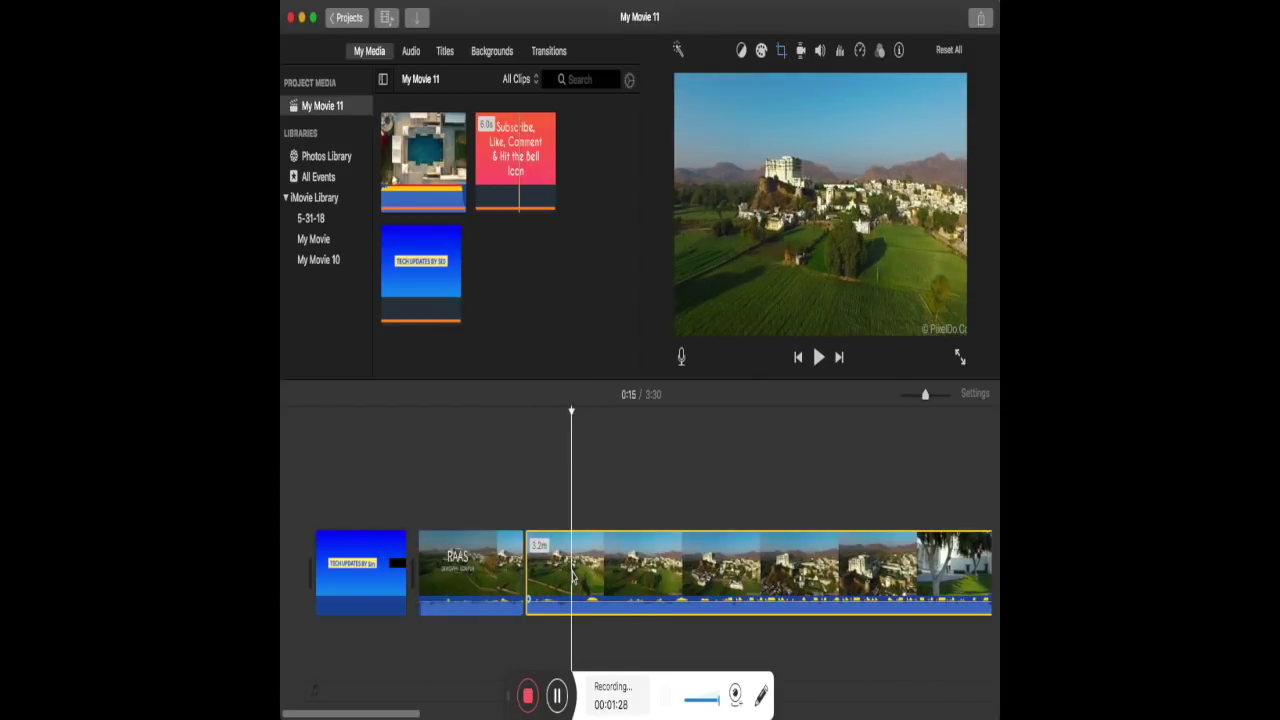
pyautogui.rightClick(572, 575)
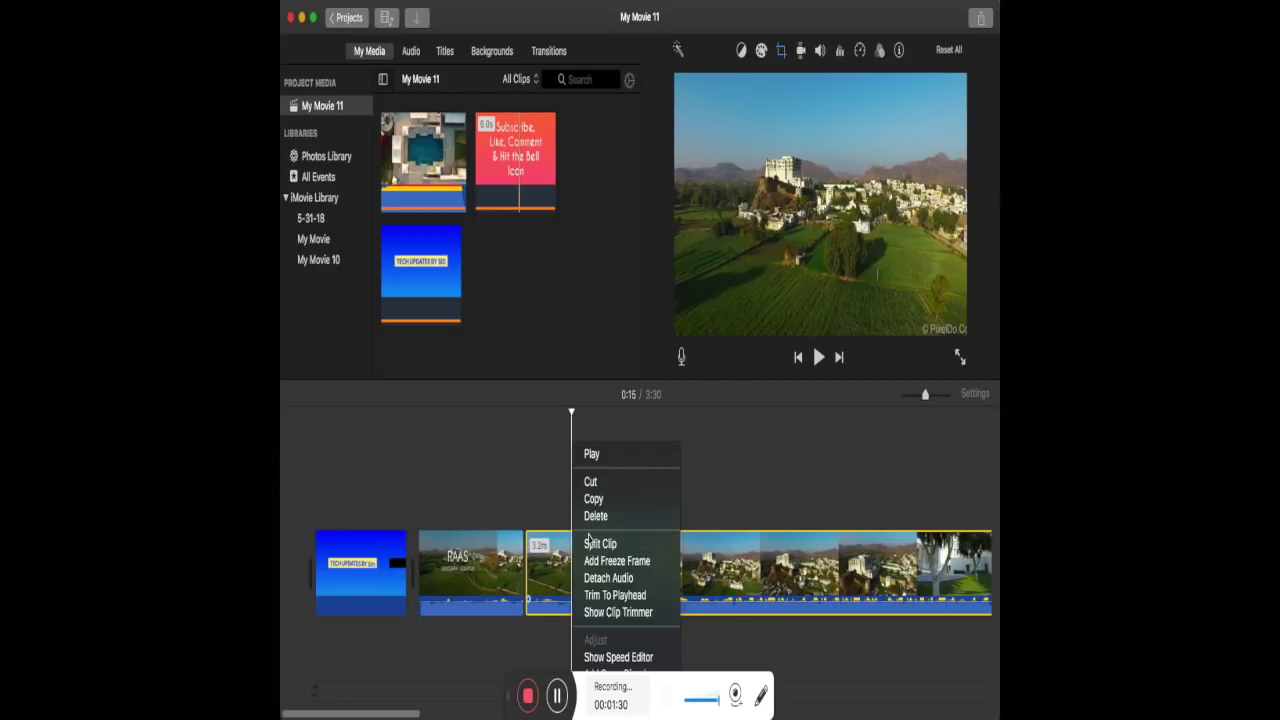
pyautogui.click(598, 543)
pyautogui.click(560, 561)
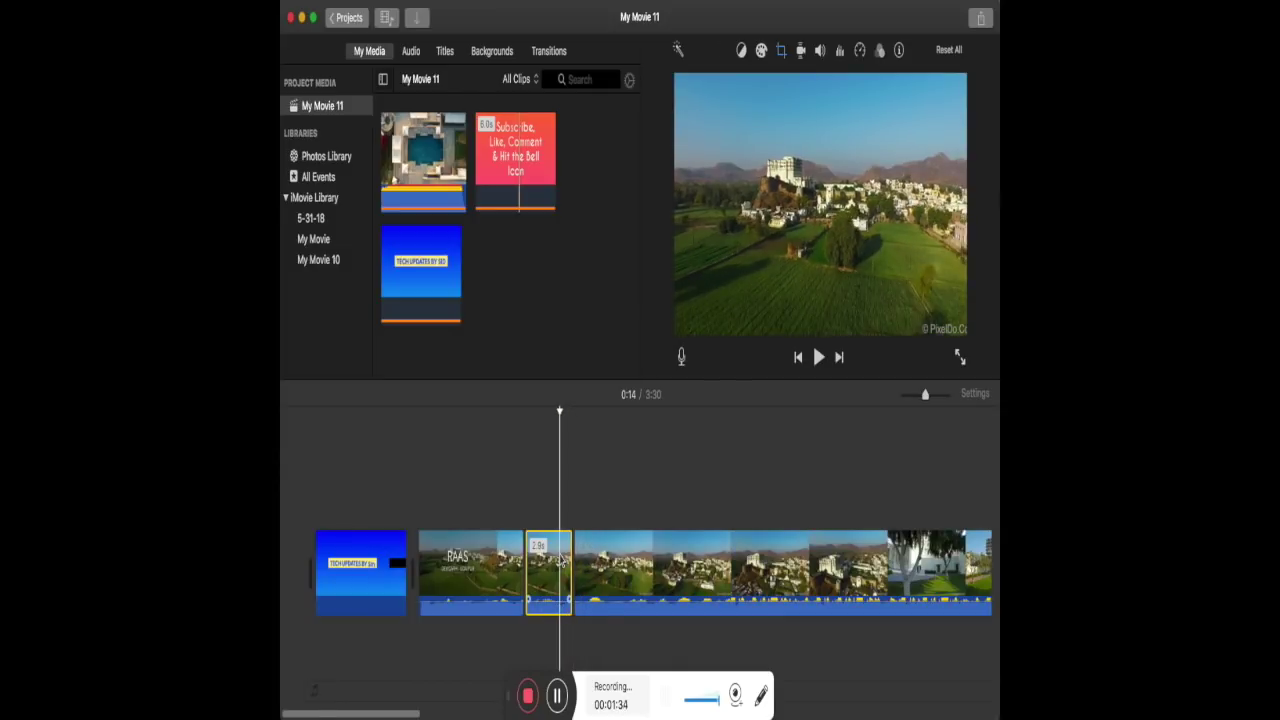
pyautogui.press('Delete')
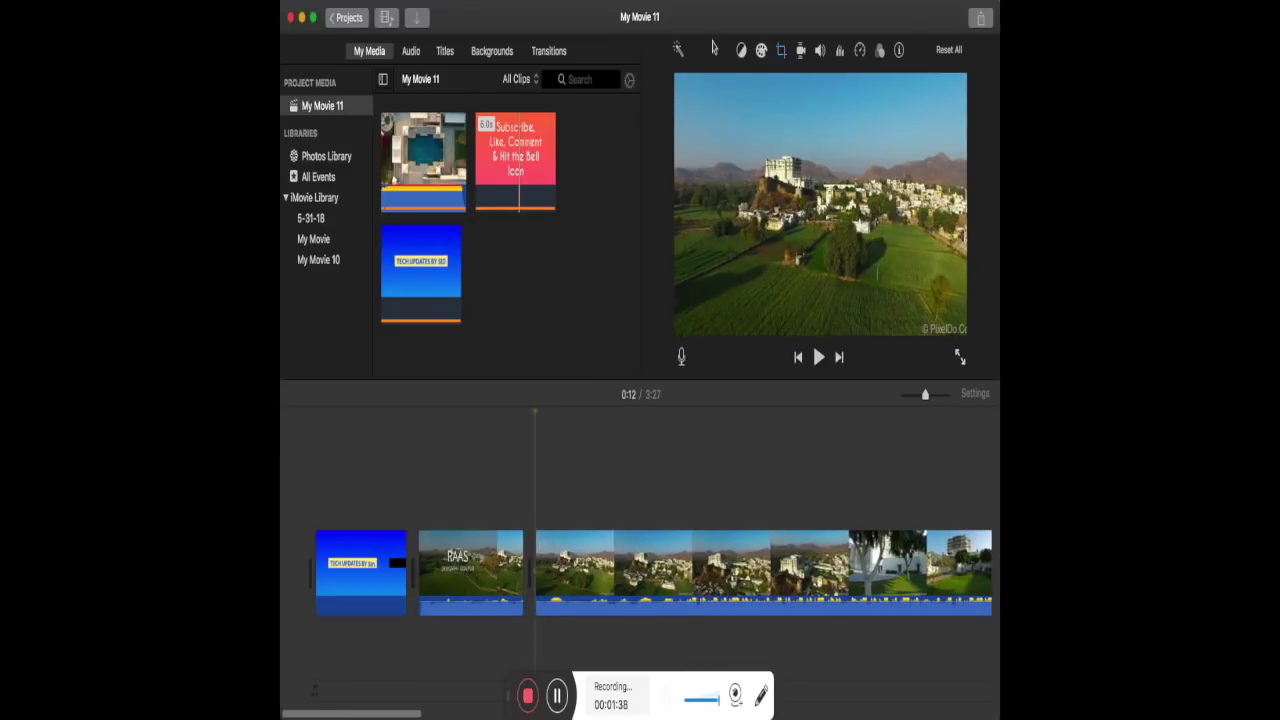
# - Apply the Enhance magic wand to the RAAS title clip and the following long aerial clip
pyautogui.click(450, 565)
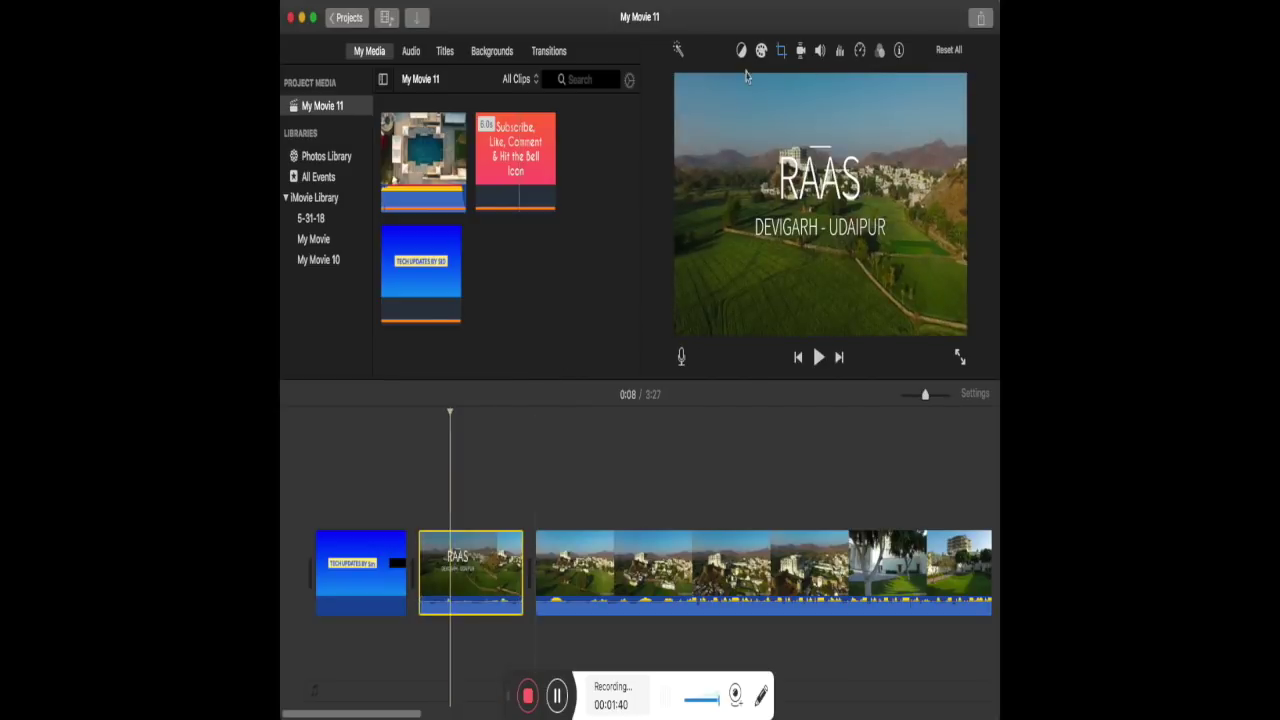
pyautogui.click(679, 52)
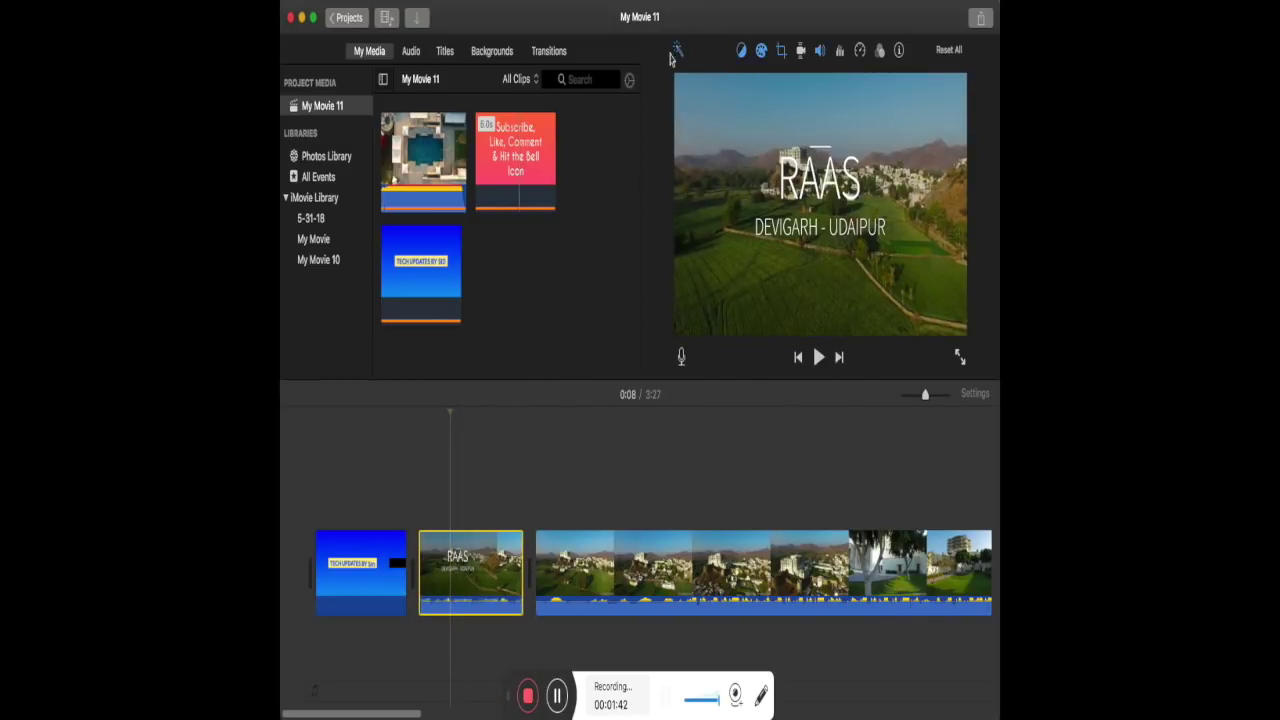
pyautogui.click(594, 578)
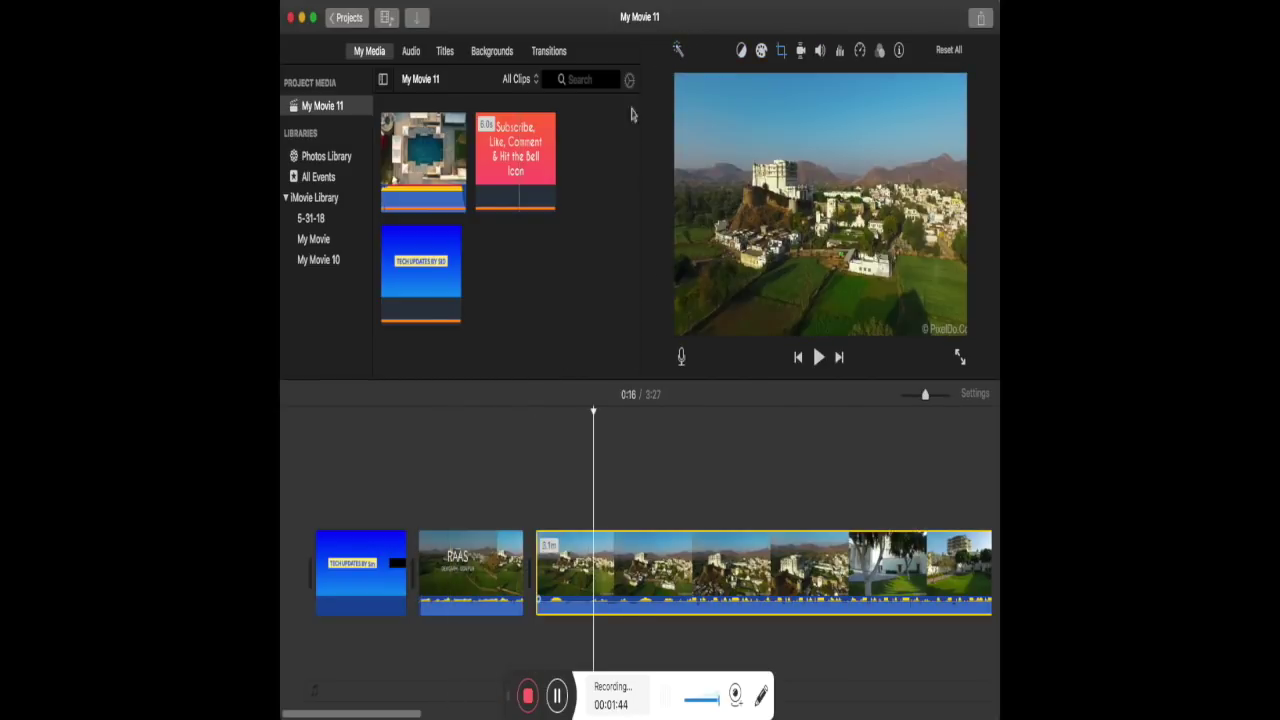
pyautogui.click(679, 52)
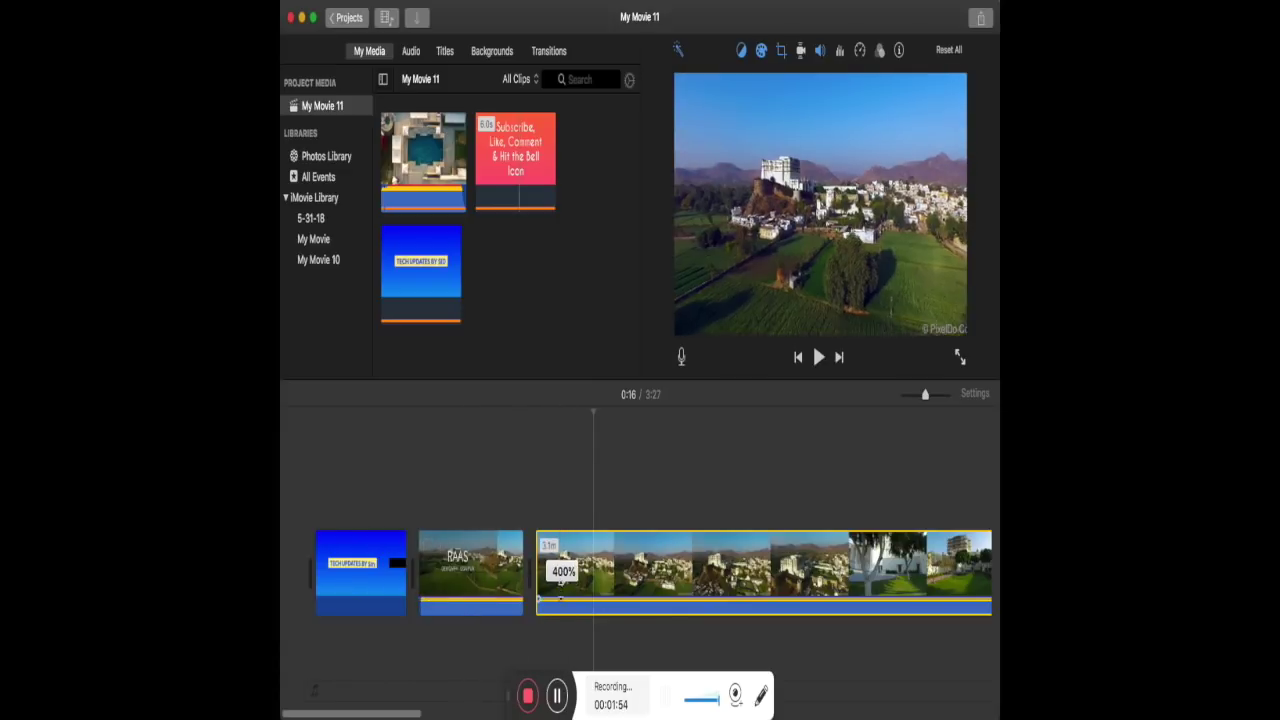
# - Add the Suspense Accents 01 sound effect beneath the RAAS clip
pyautogui.click(416, 56)
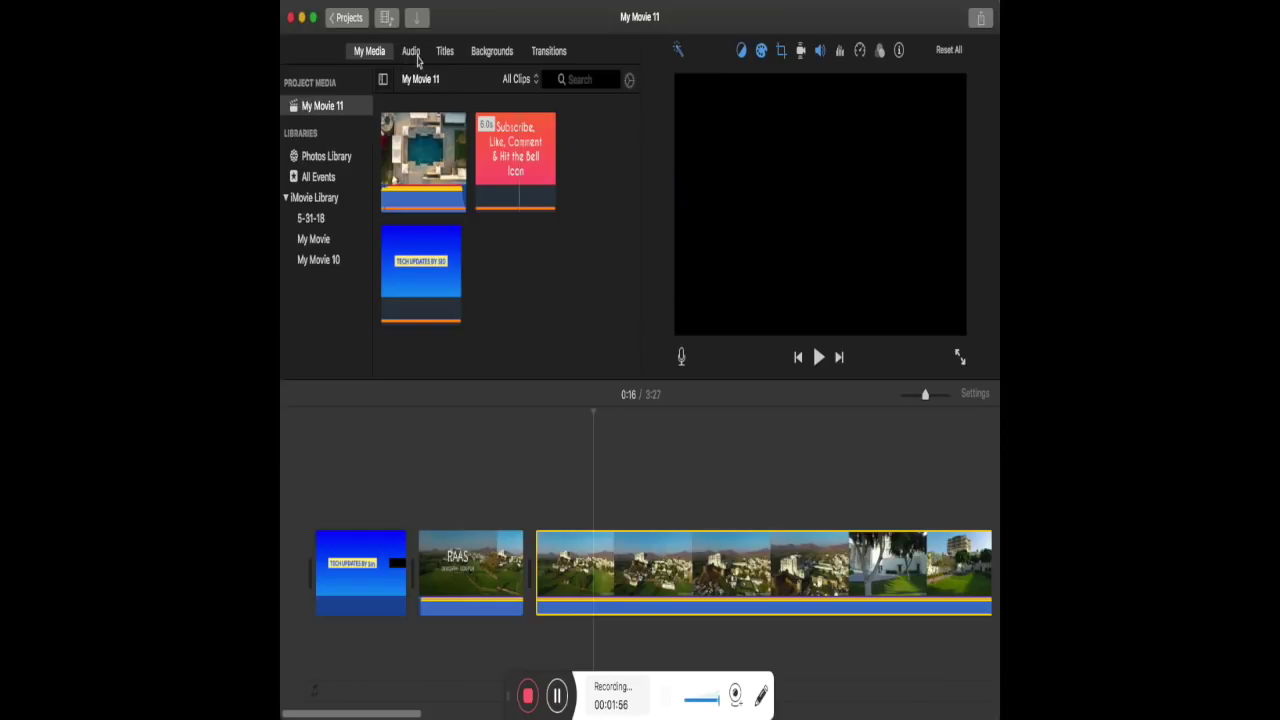
pyautogui.click(466, 260)
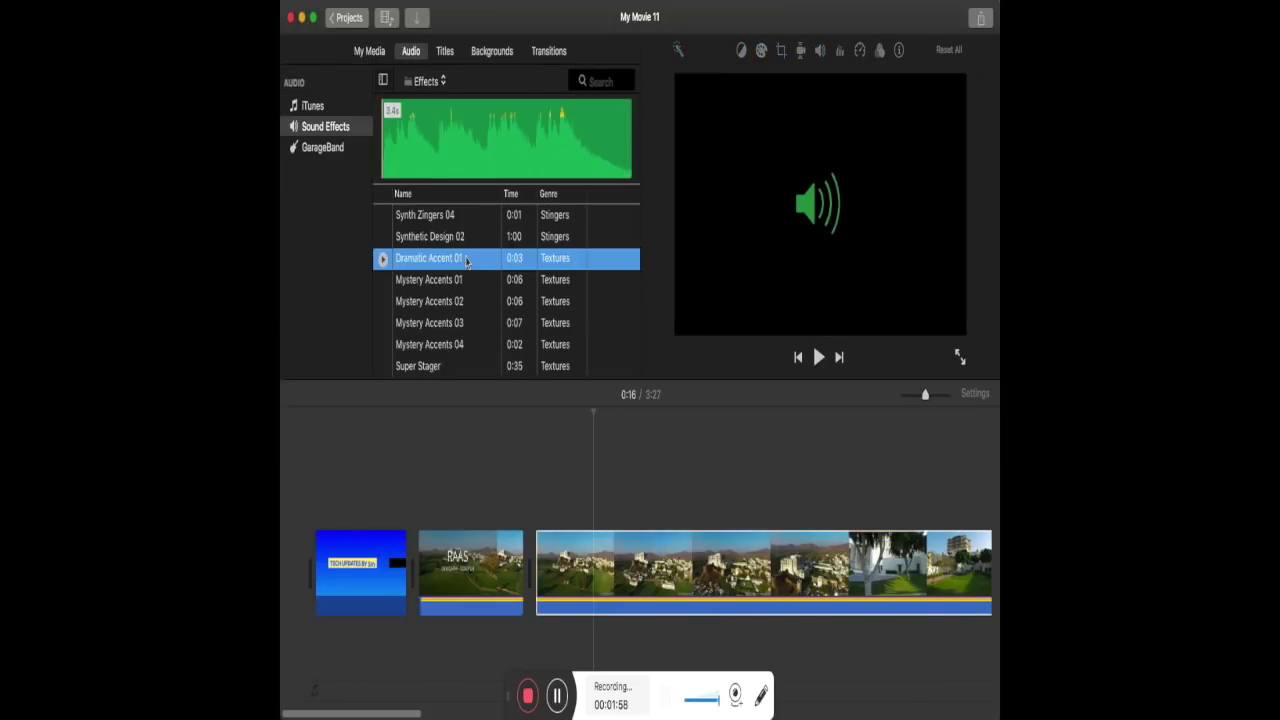
pyautogui.press('Down')
pyautogui.press('Down')
pyautogui.press('Down')
pyautogui.press('Down')
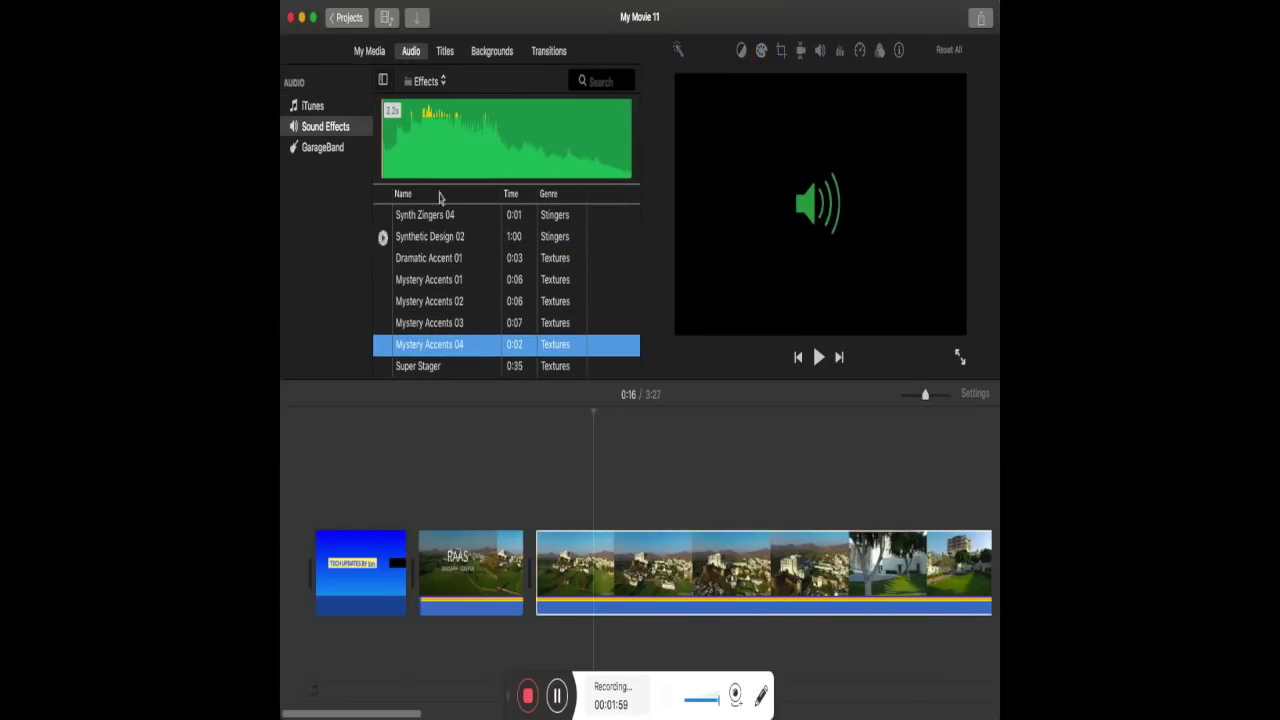
pyautogui.click(444, 82)
pyautogui.press('Escape')
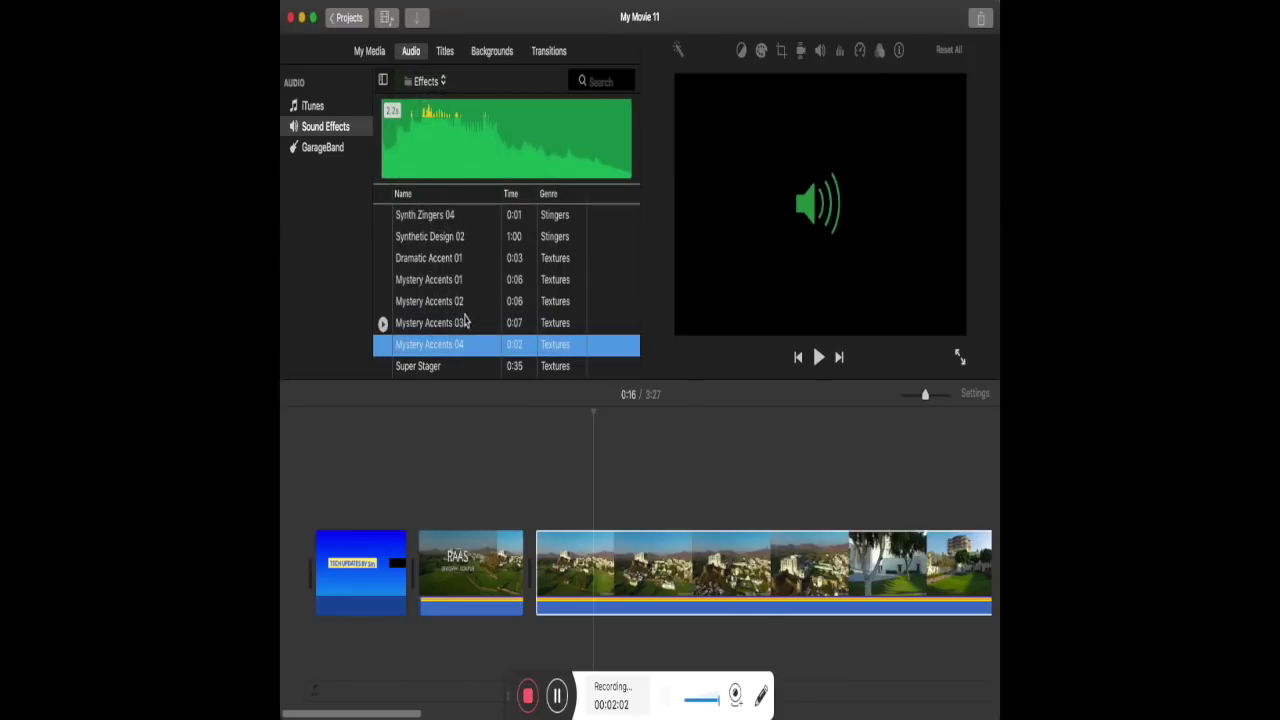
pyautogui.press('Down')
pyautogui.press('Down')
pyautogui.press('Down')
pyautogui.press('Down')
pyautogui.press('Down')
pyautogui.press('Down')
pyautogui.press('Down')
pyautogui.press('Down')
pyautogui.press('Down')
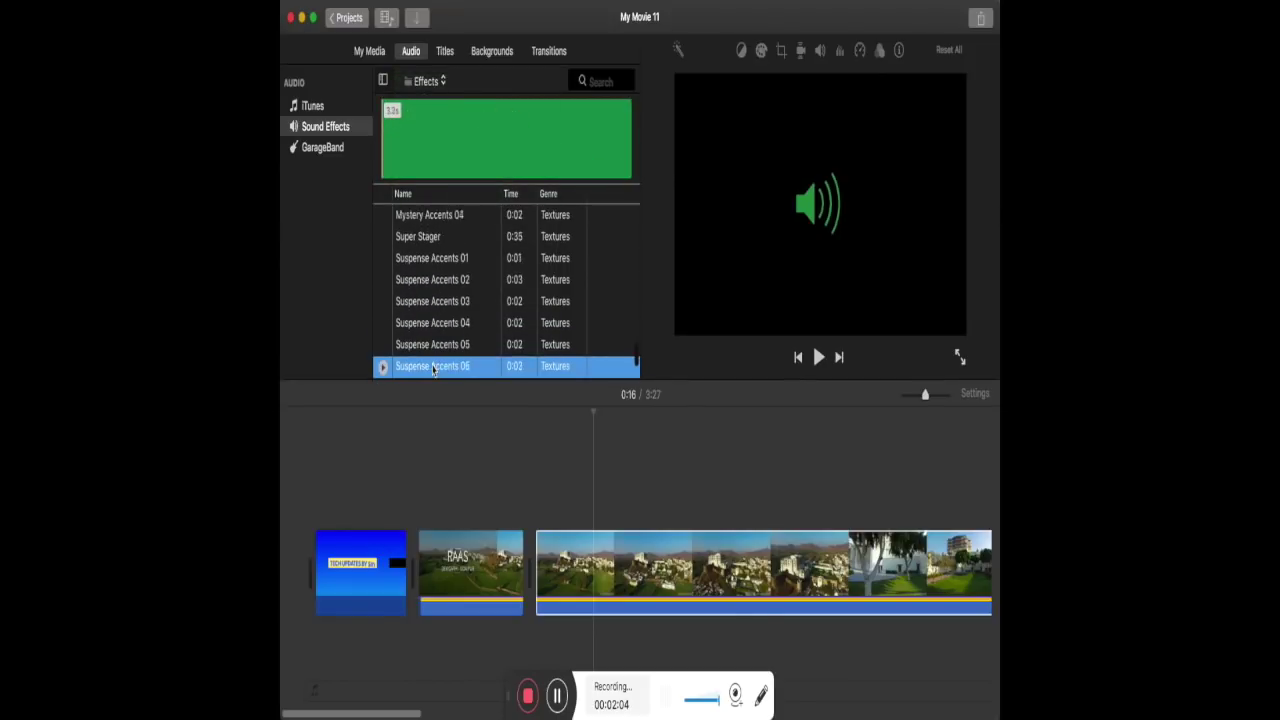
pyautogui.click(433, 217)
pyautogui.moveTo(395, 468); pyautogui.dragTo(330, 660)
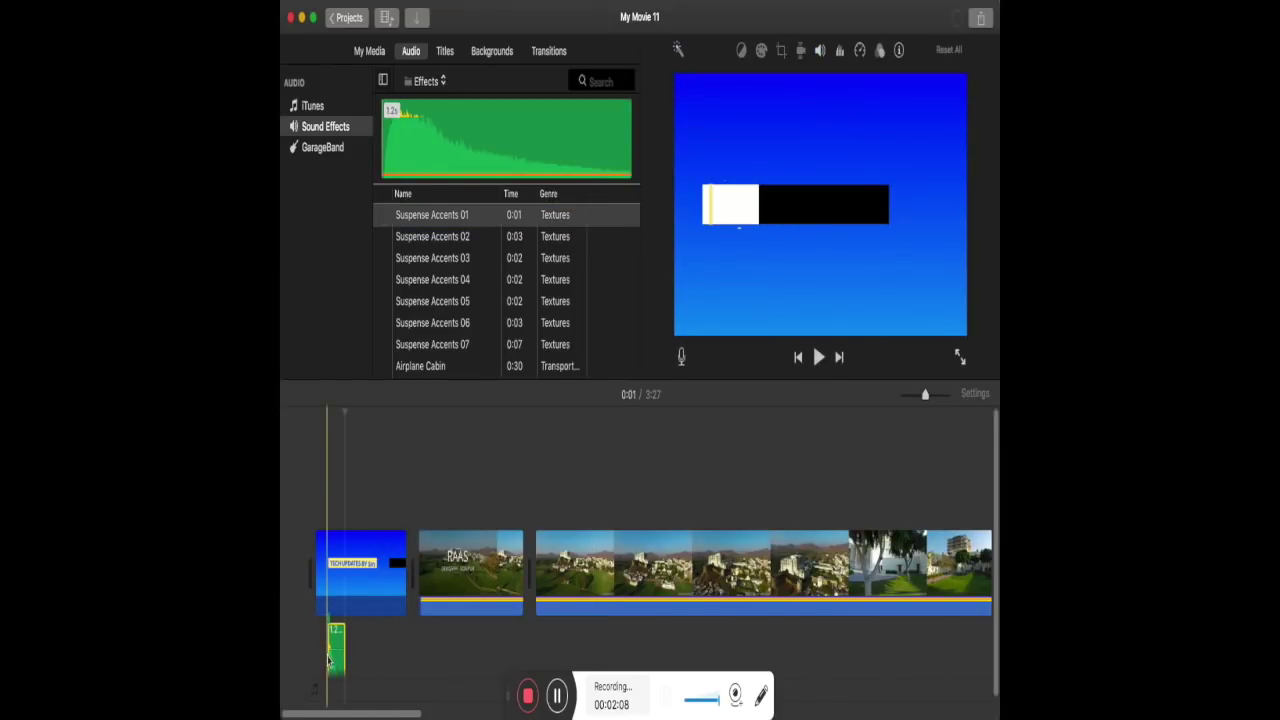
pyautogui.moveTo(330, 660); pyautogui.dragTo(426, 662)
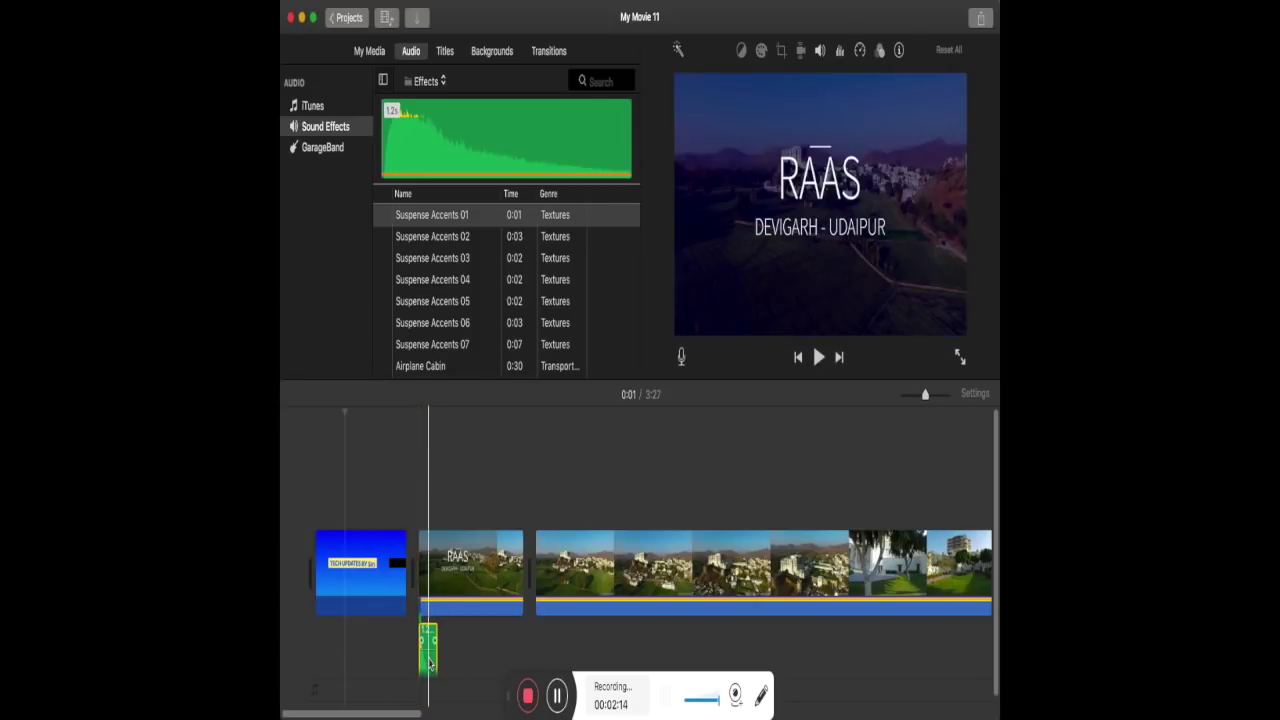
# - Insert an Expand title between the intro clip and the RAAS clip
pyautogui.click(445, 52)
pyautogui.click(446, 201)
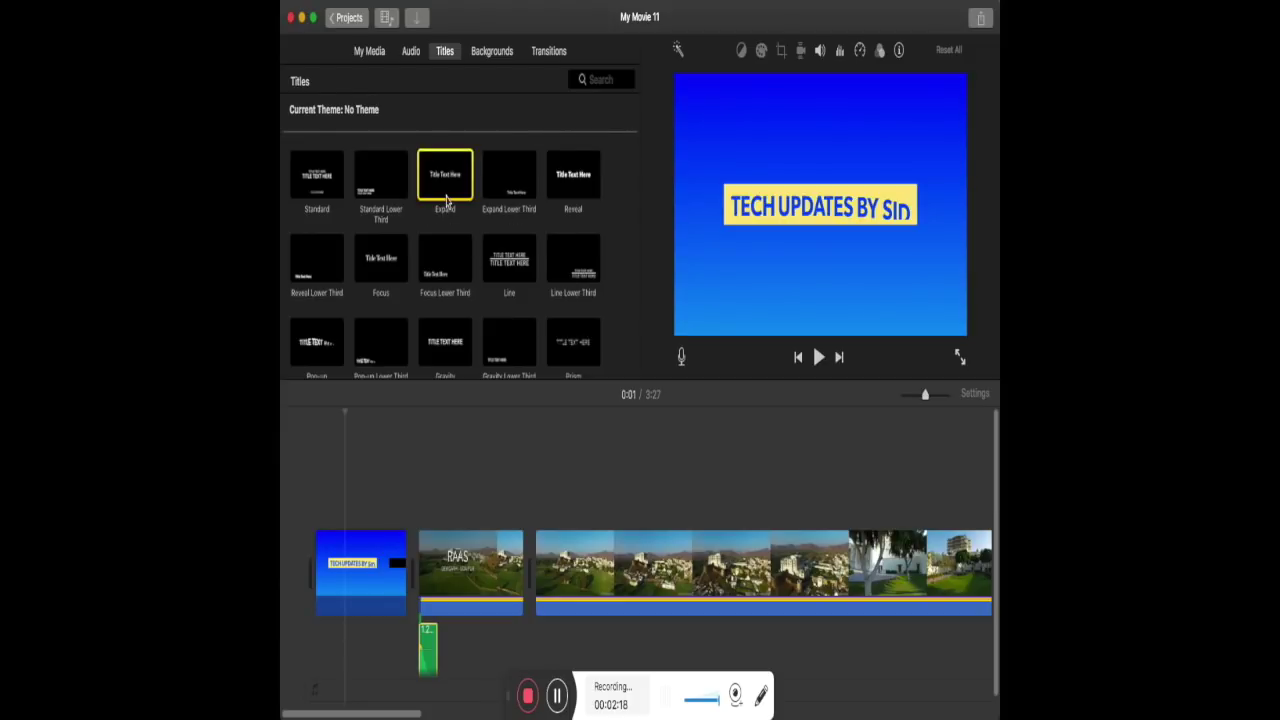
pyautogui.moveTo(446, 201); pyautogui.dragTo(418, 588)
# - Replace the Expand title's placeholder text with 'My Trip to Udaipur'
pyautogui.click(449, 584)
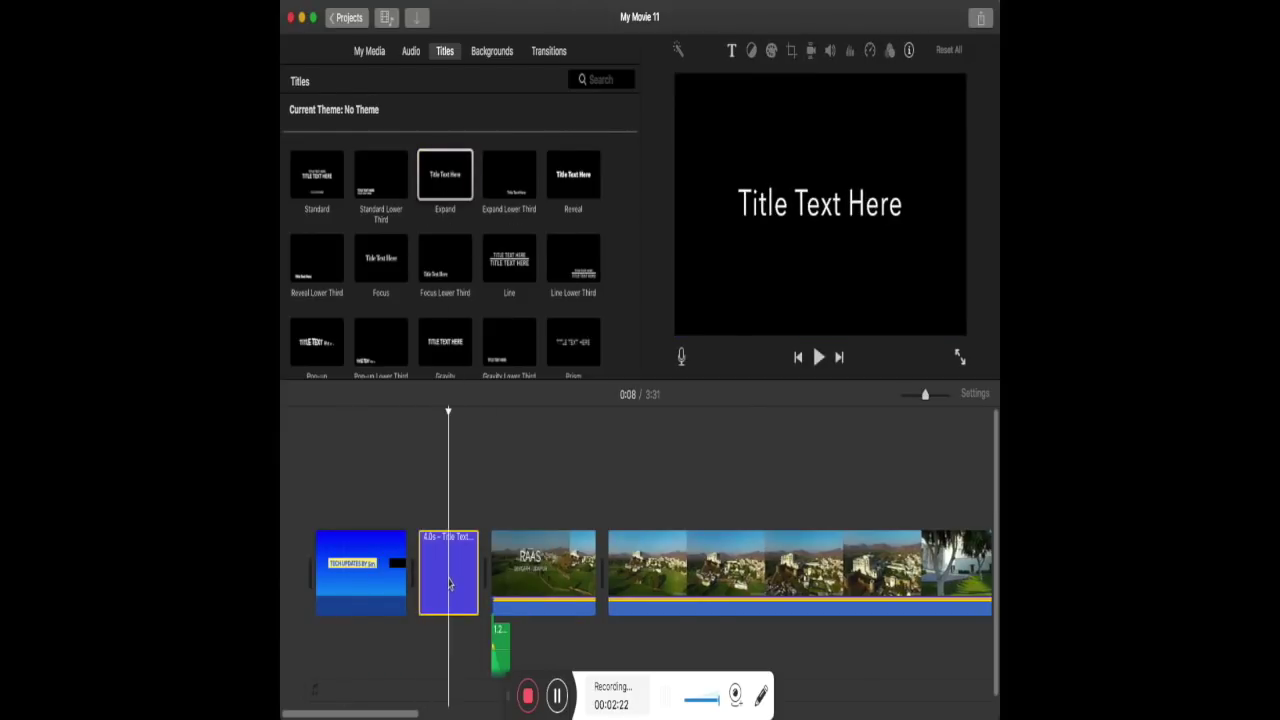
pyautogui.doubleClick(449, 584)
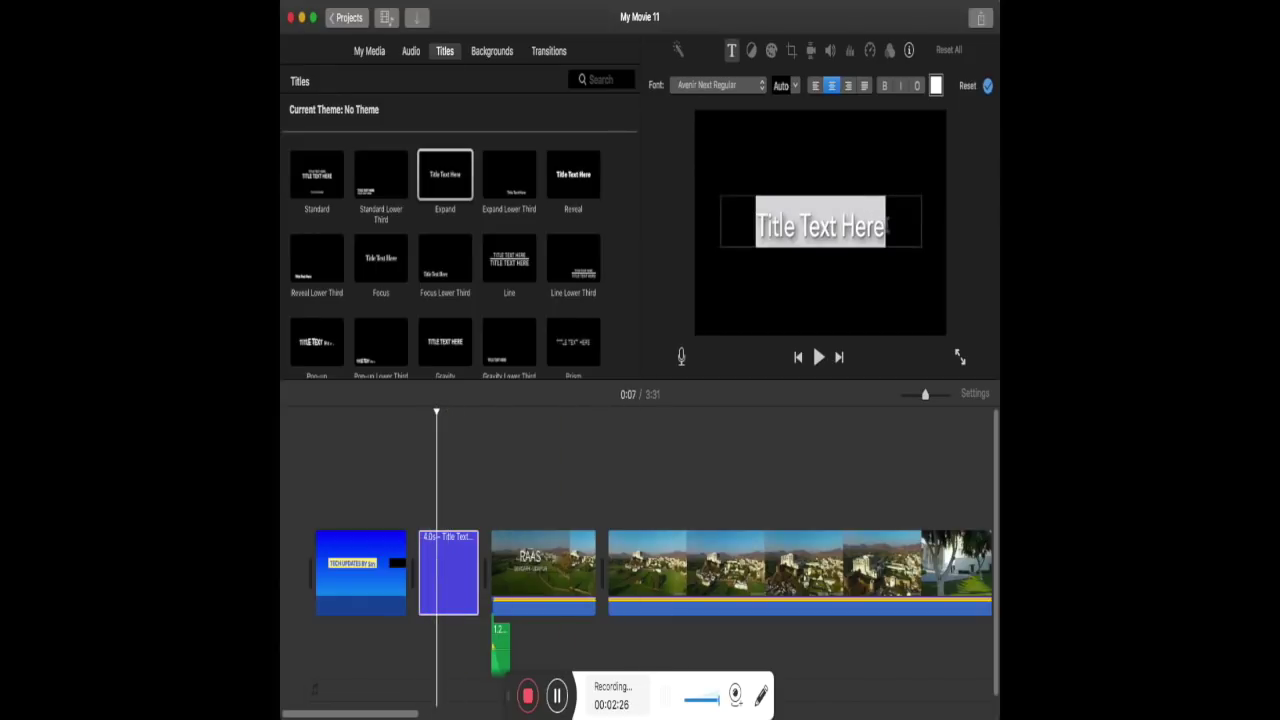
pyautogui.click(885, 226)
pyautogui.press('BackSpace')
pyautogui.press('BackSpace')
pyautogui.press('BackSpace')
pyautogui.press('BackSpace')
pyautogui.press('BackSpace')
pyautogui.press('BackSpace')
pyautogui.press('BackSpace')
pyautogui.press('BackSpace')
pyautogui.press('BackSpace')
pyautogui.press('BackSpace')
pyautogui.press('BackSpace')
pyautogui.press('BackSpace')
pyautogui.press('BackSpace')
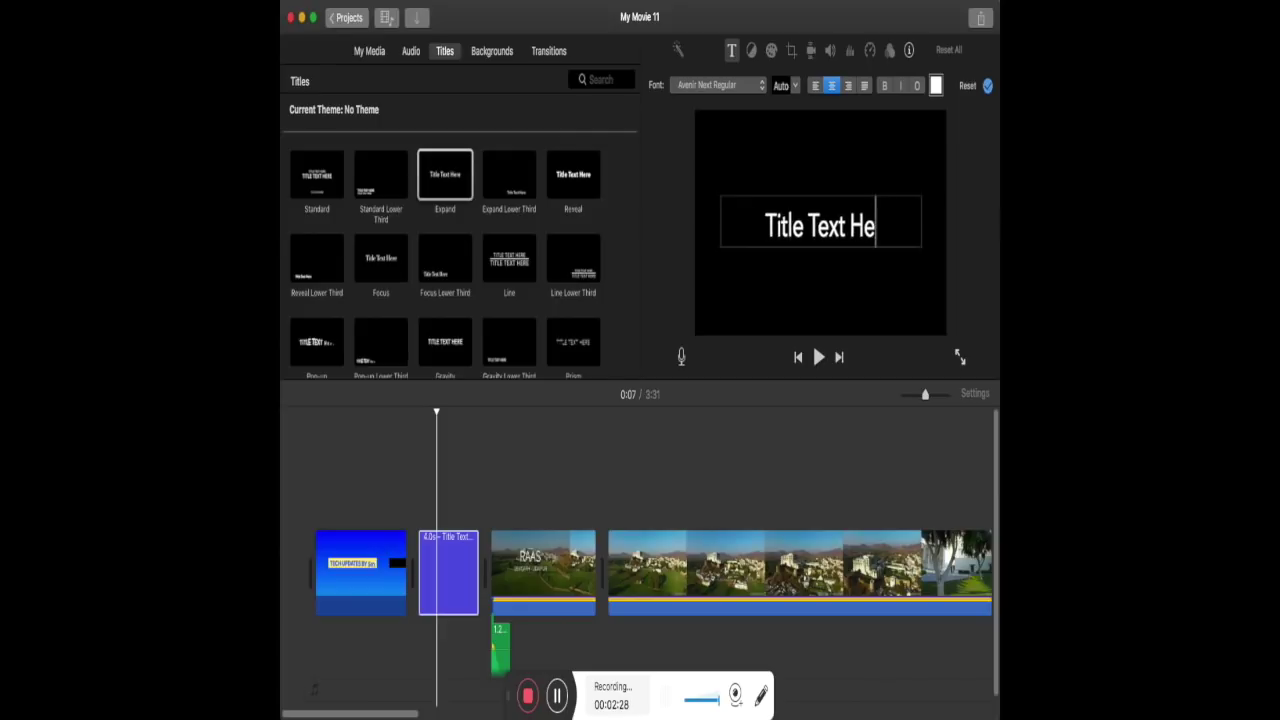
pyautogui.press('BackSpace')
pyautogui.press('BackSpace')
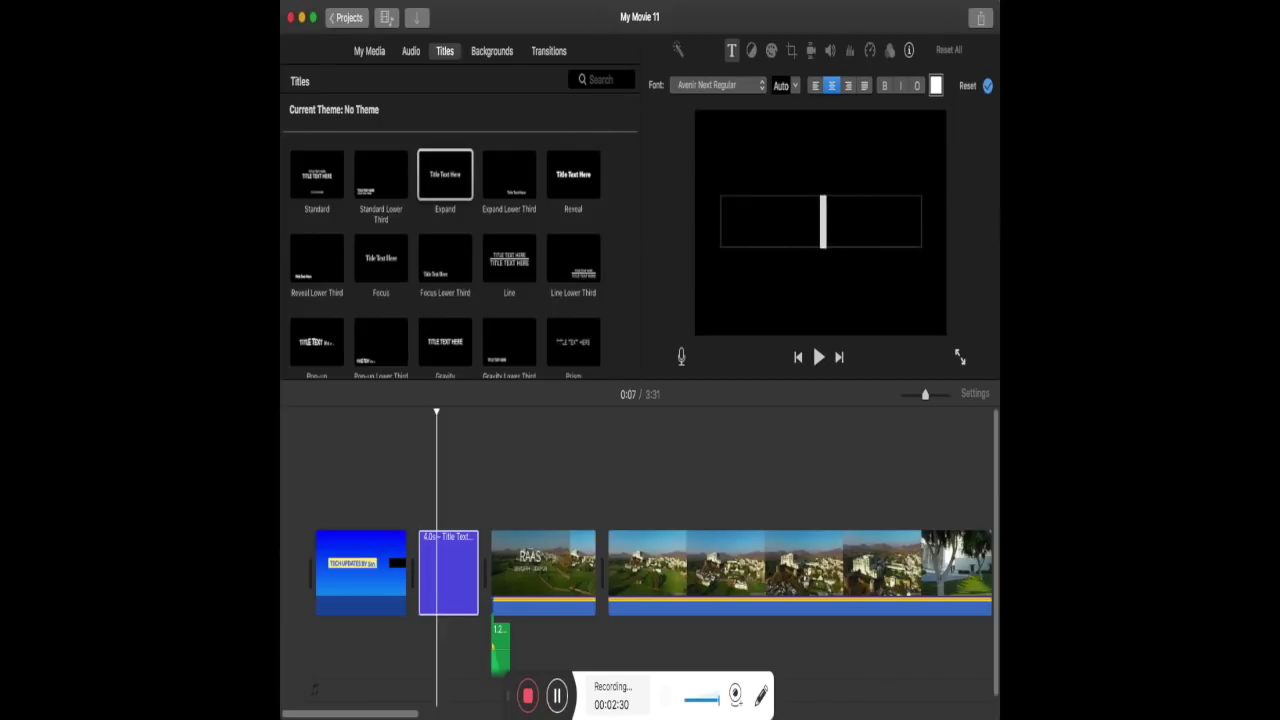
pyautogui.write('My T')
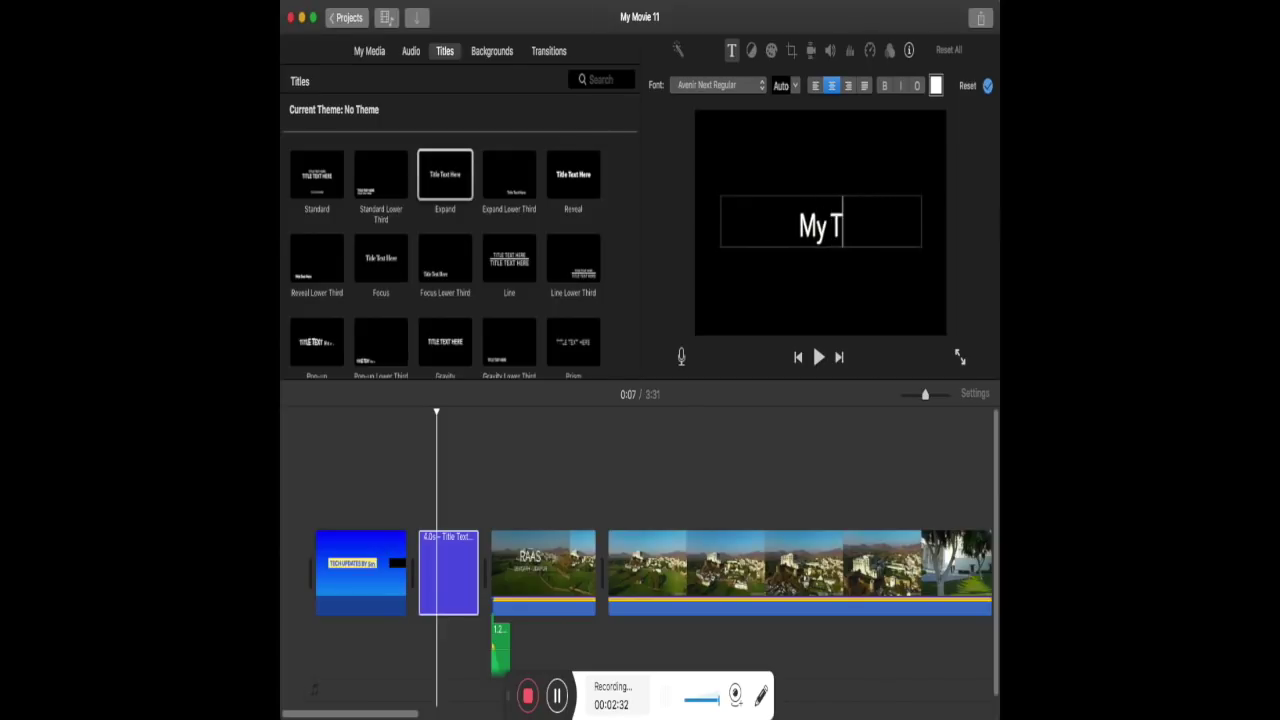
pyautogui.write('rip to Ud')
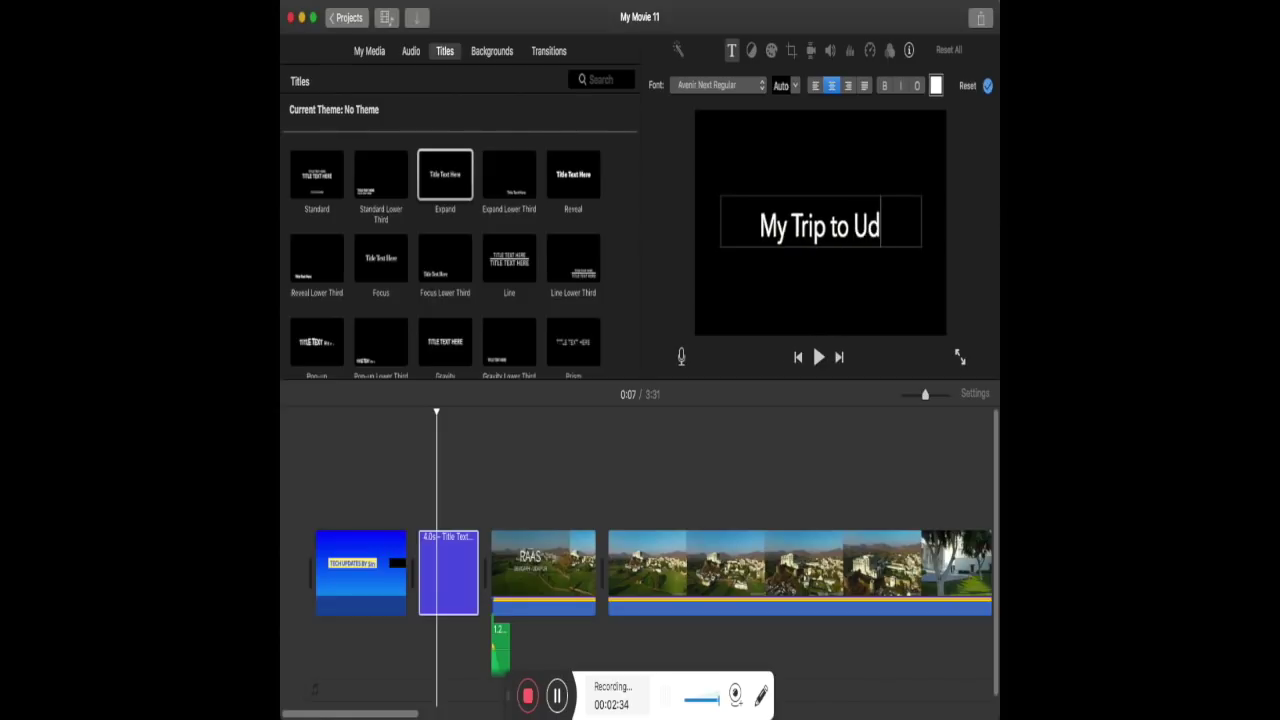
pyautogui.write('aipur')
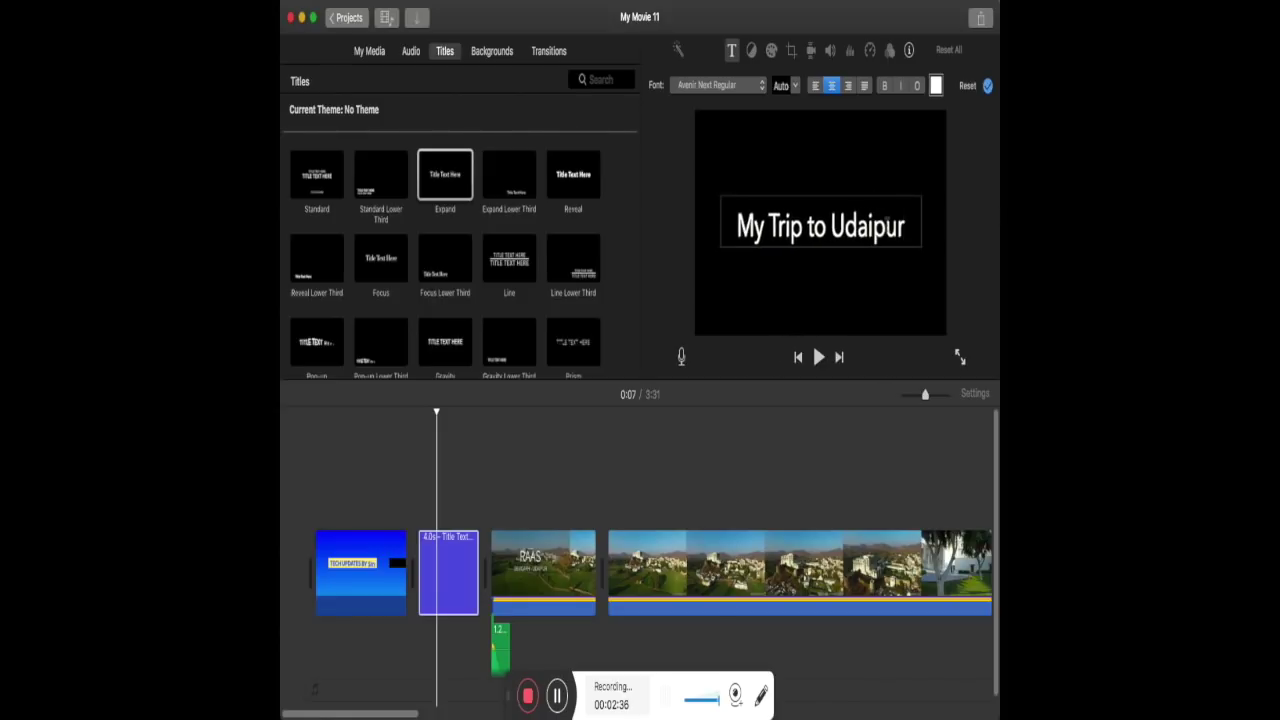
pyautogui.click(533, 488)
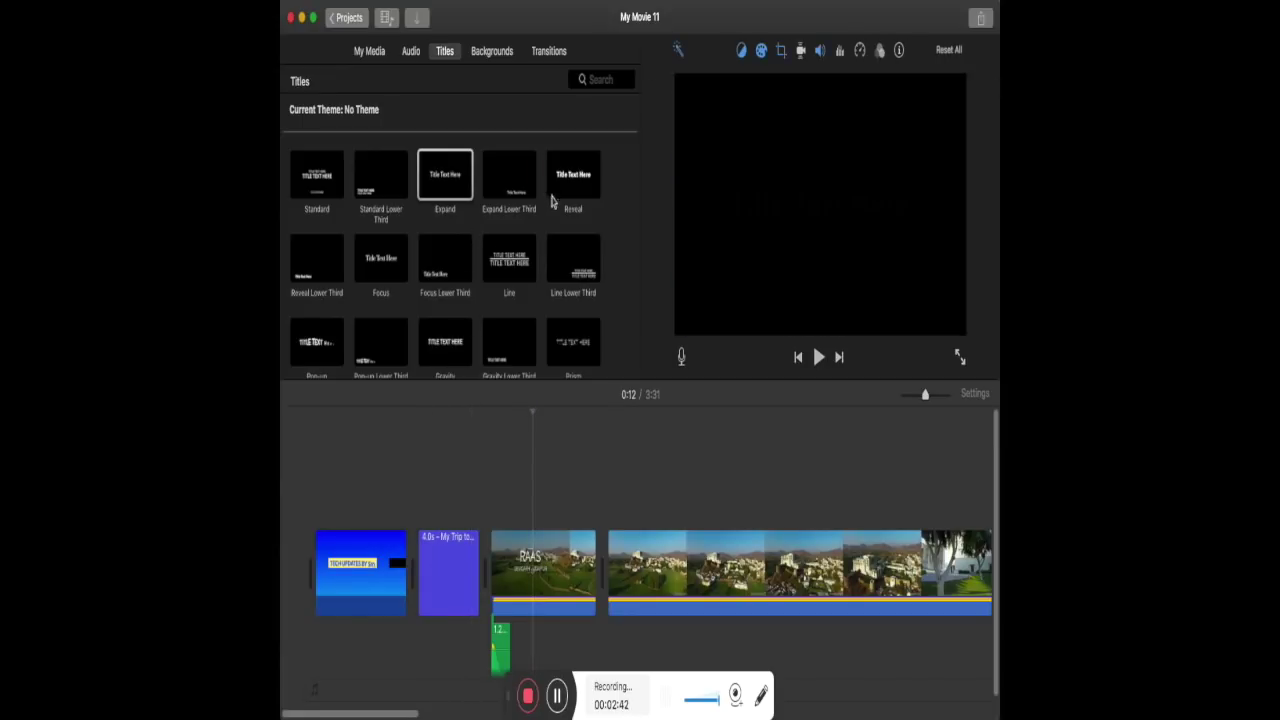
# - Drop an Expand Lower Third title onto the RAAS clip and enter 'Amazing Udaipur'
pyautogui.moveTo(510, 176); pyautogui.dragTo(515, 500)
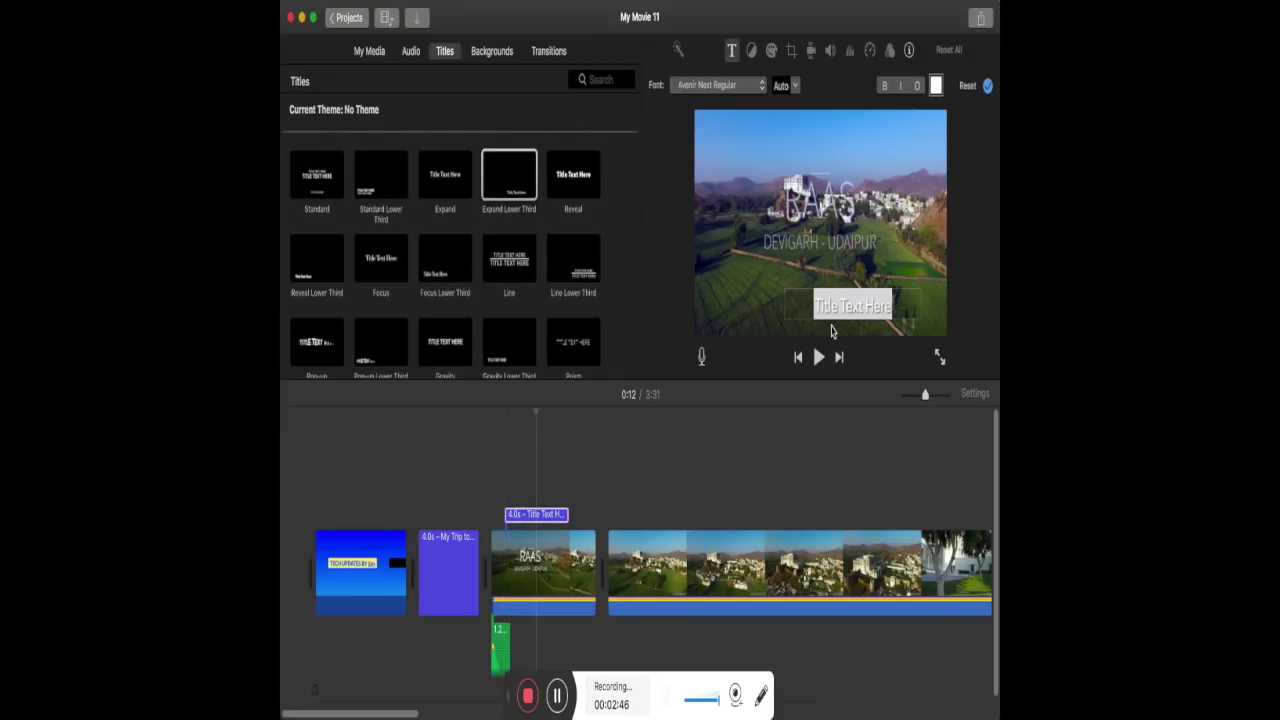
pyautogui.write('Amaz')
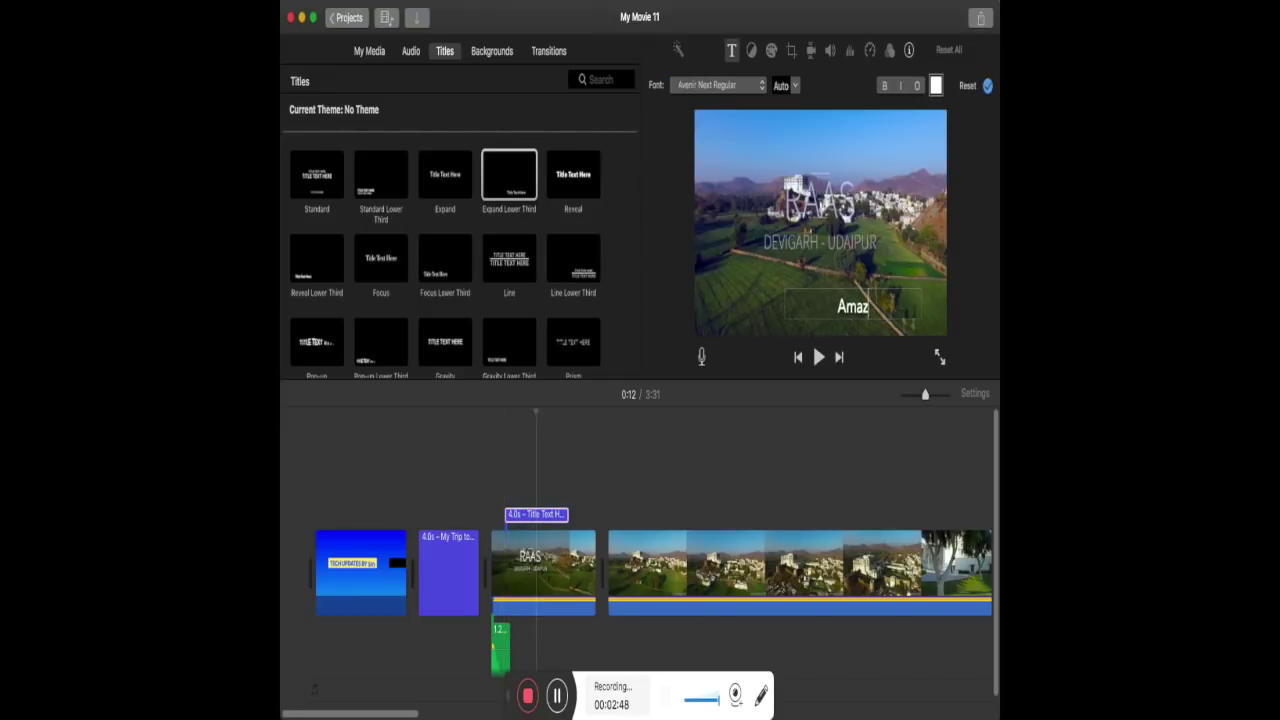
pyautogui.write('ing Udaipur')
pyautogui.click(538, 518)
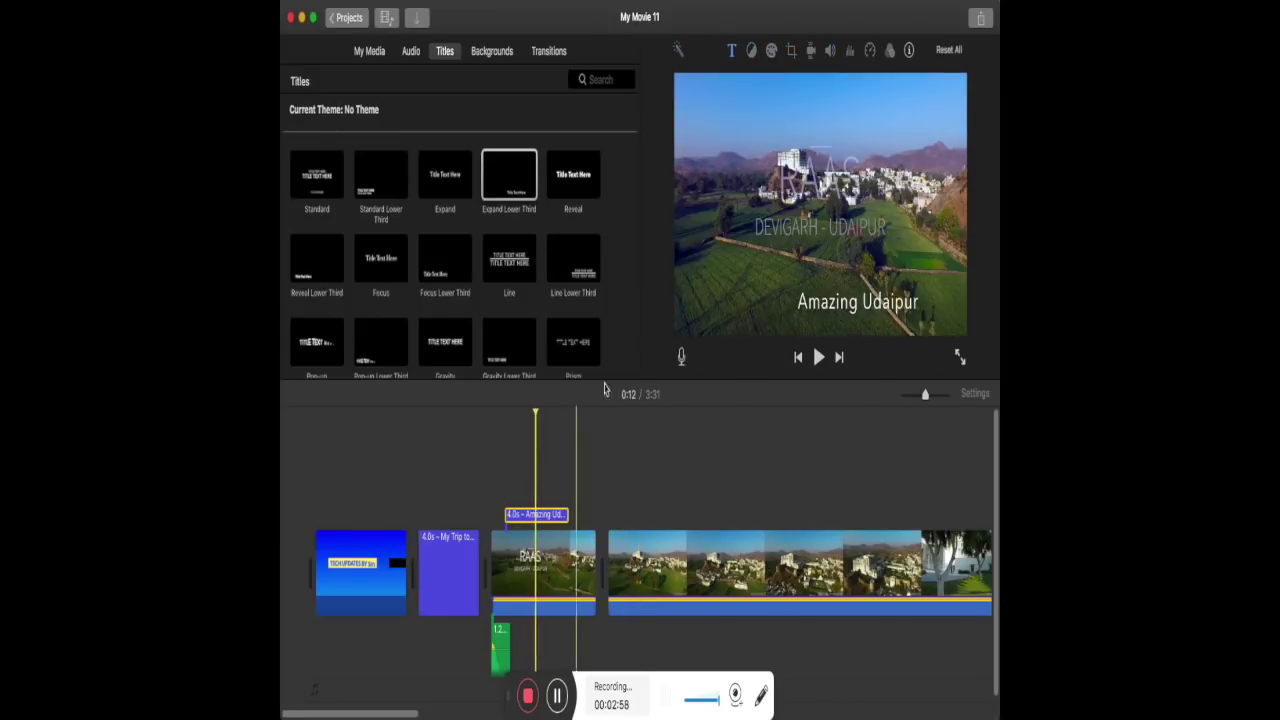
# - Set the Amazing Udaipur title font to Zapfino at size 102
pyautogui.doubleClick(851, 307)
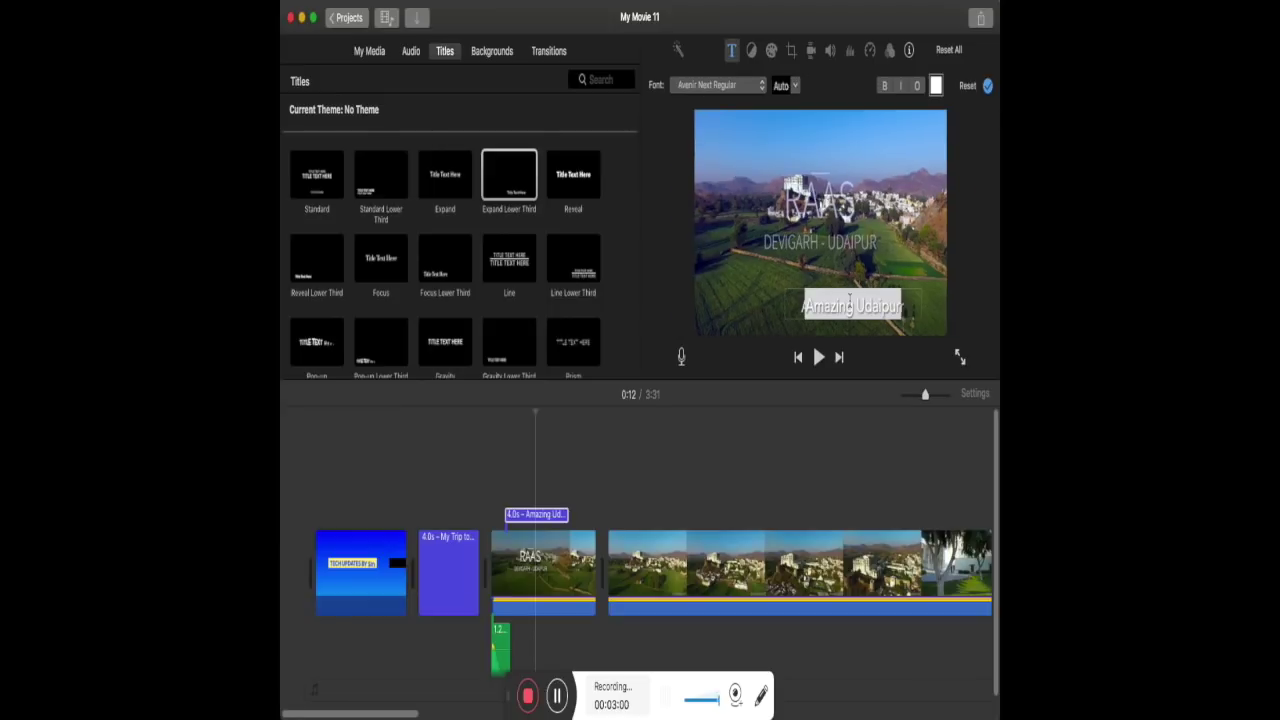
pyautogui.click(752, 90)
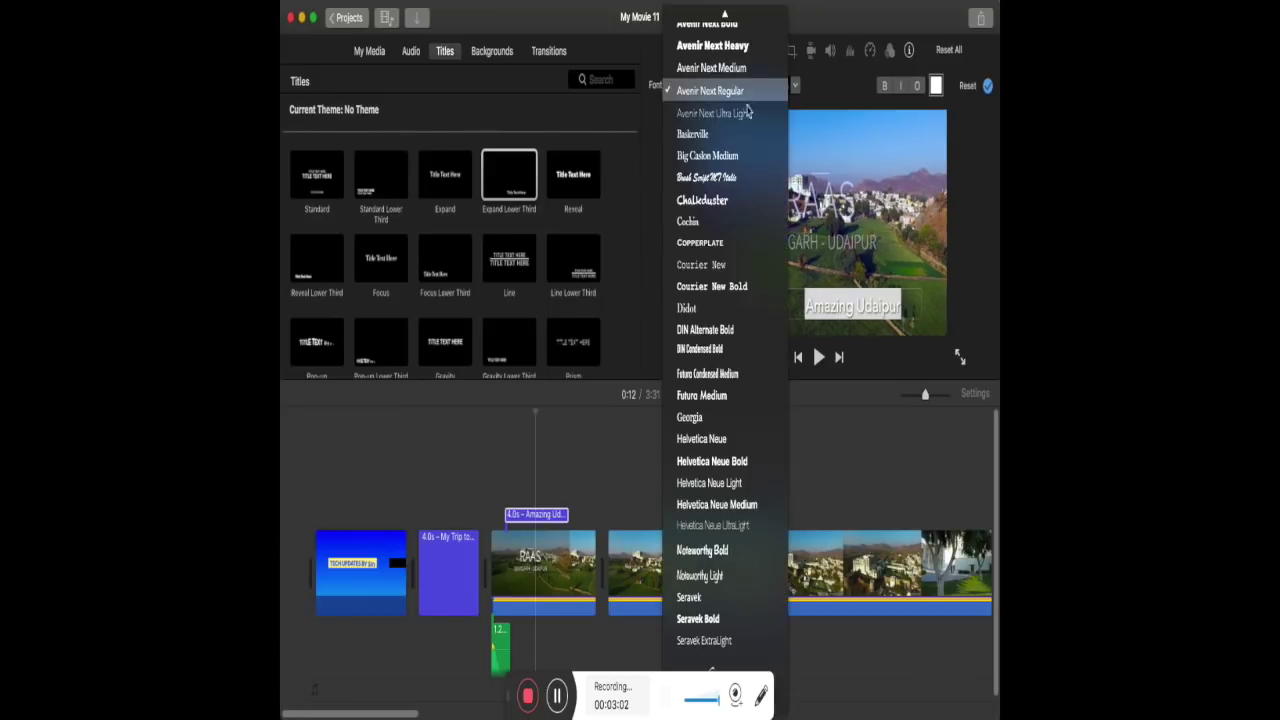
pyautogui.click(727, 640)
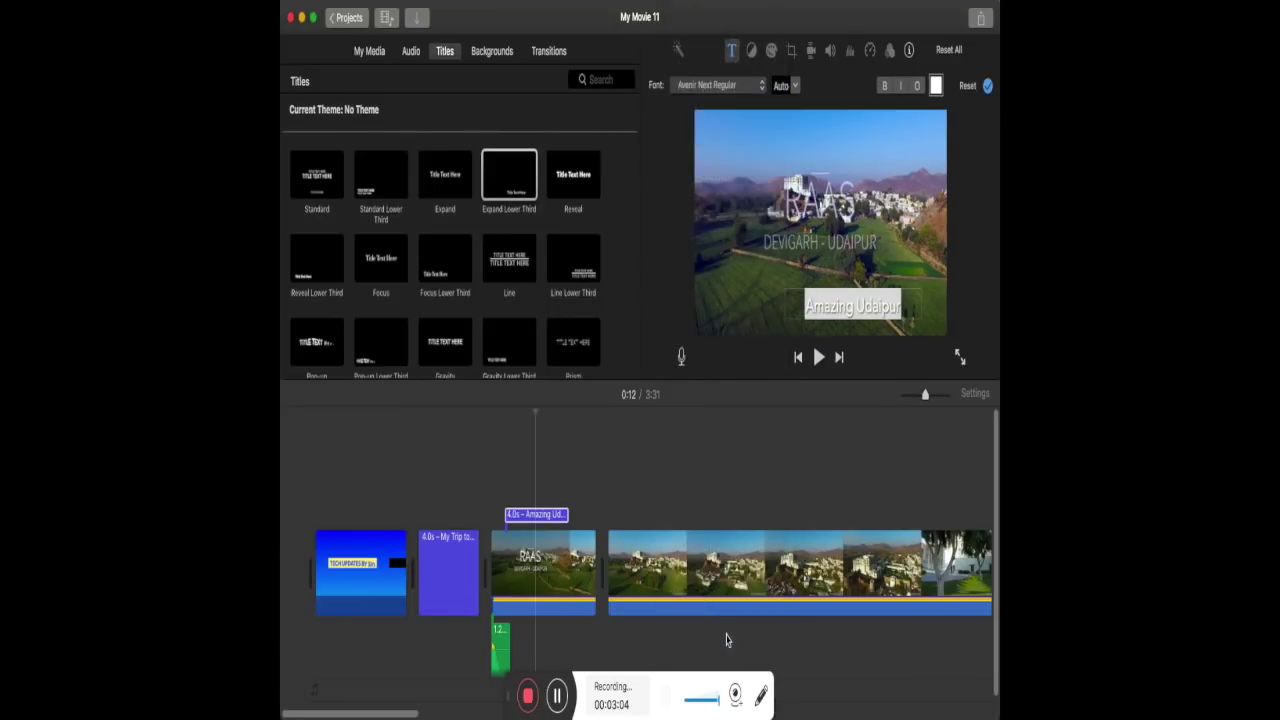
pyautogui.click(796, 88)
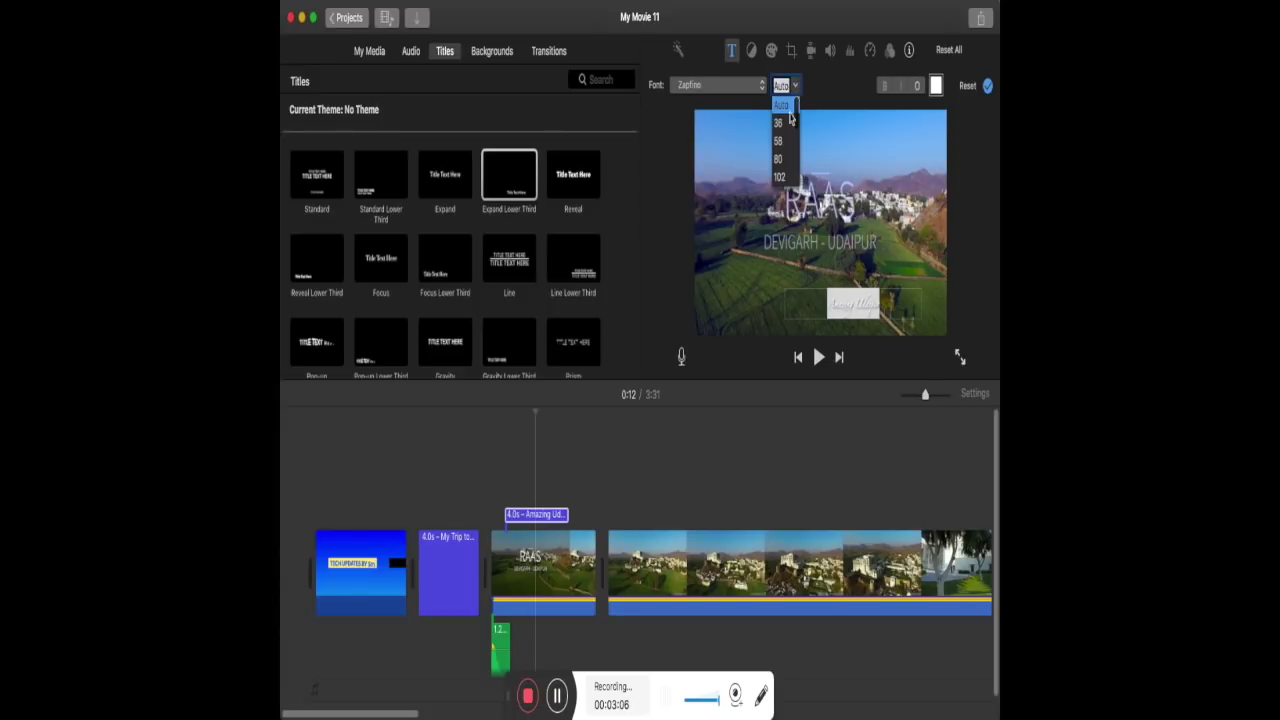
pyautogui.click(781, 177)
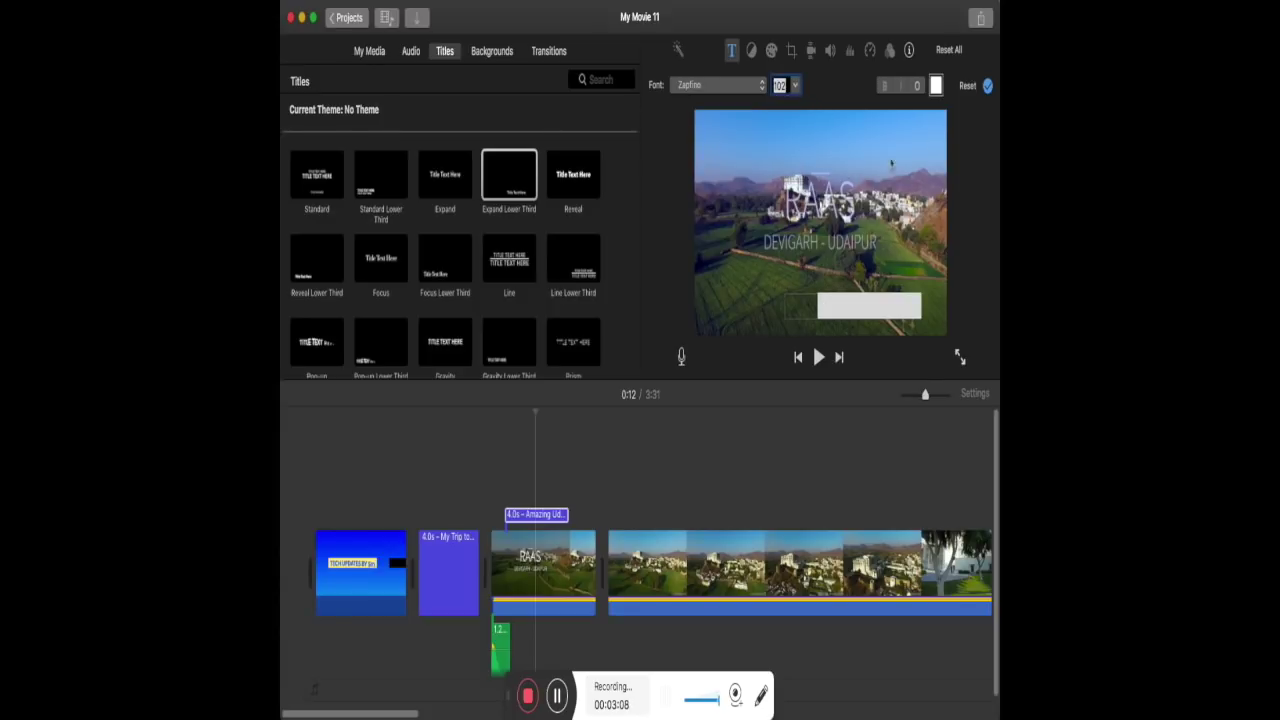
# - Make the title text red and give it an outline
pyautogui.click(936, 87)
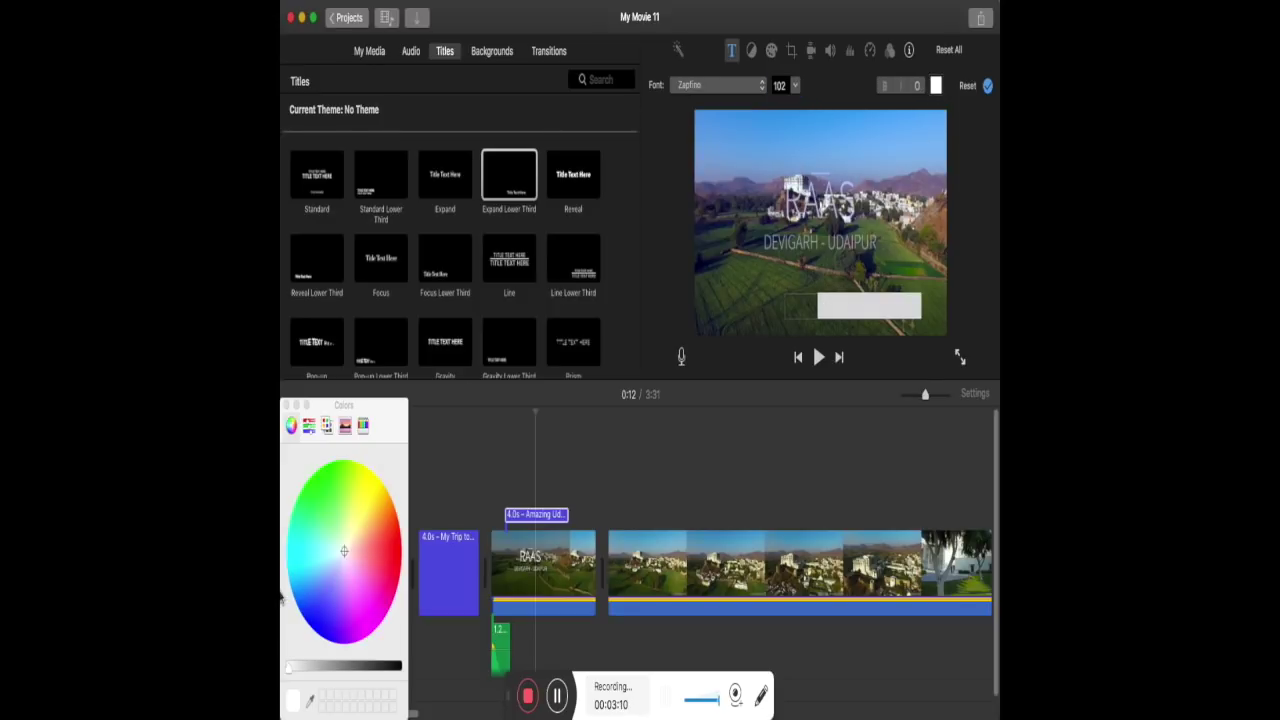
pyautogui.click(397, 553)
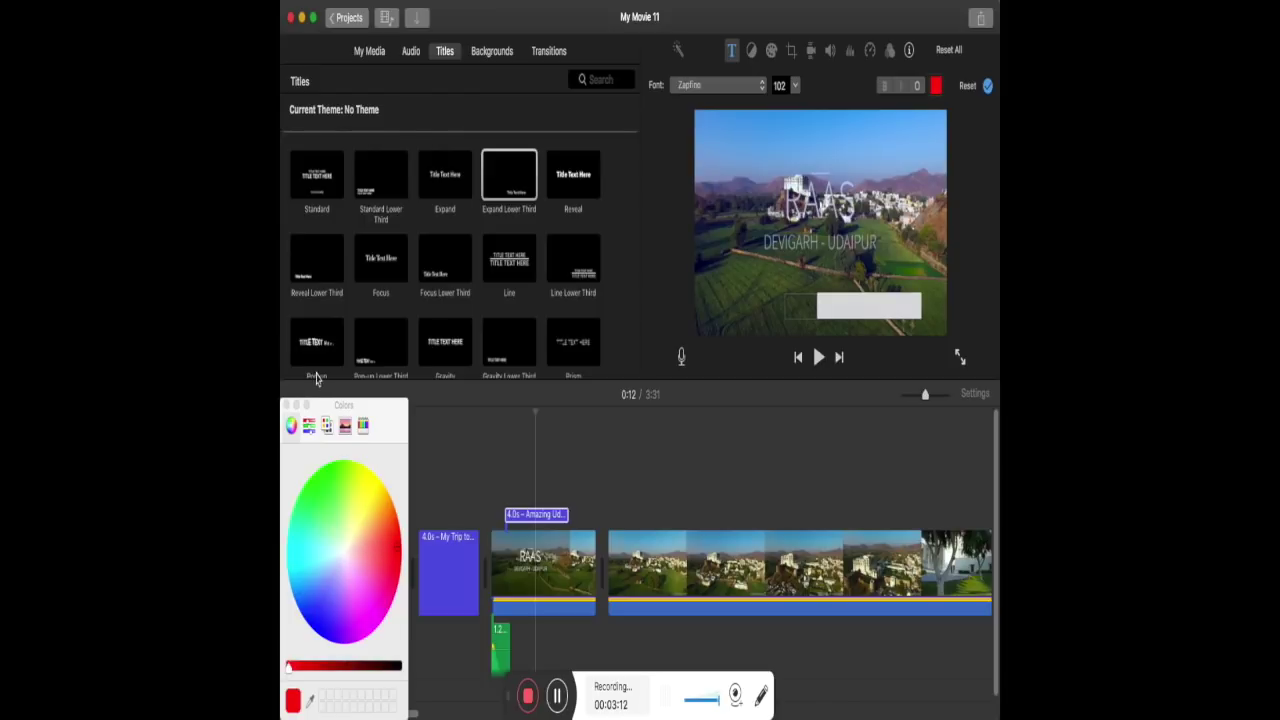
pyautogui.click(286, 406)
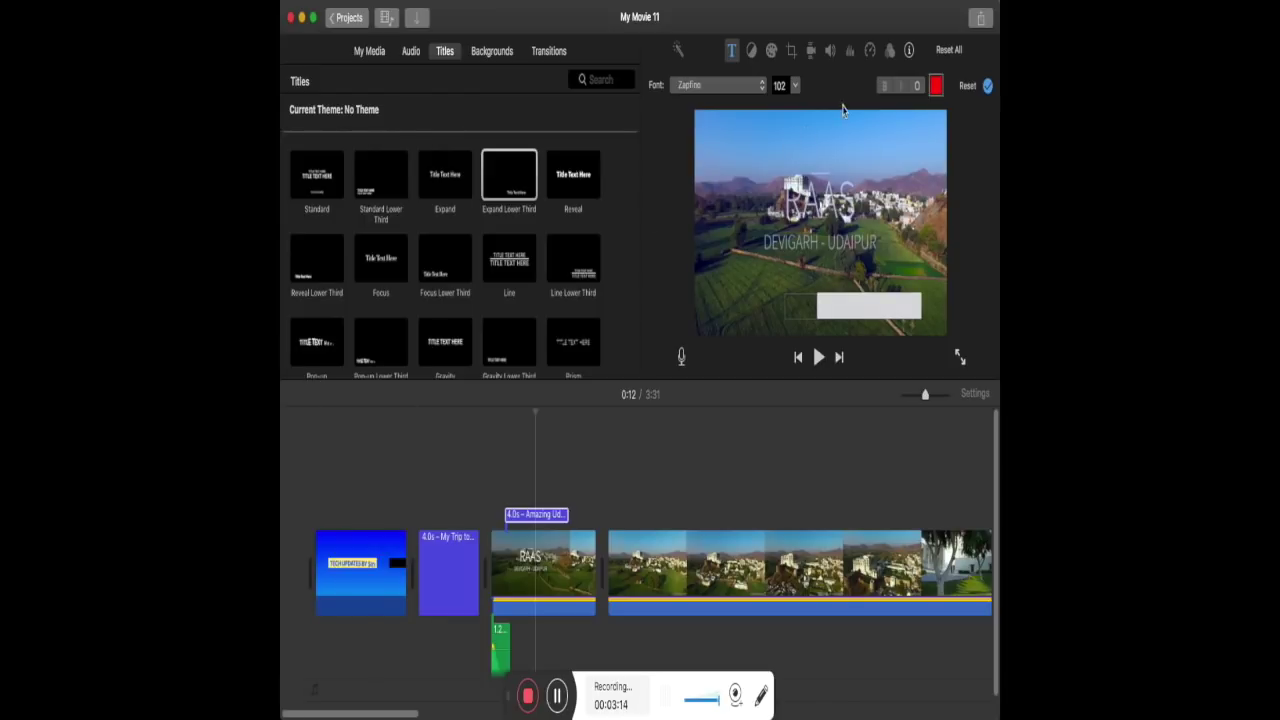
pyautogui.click(917, 88)
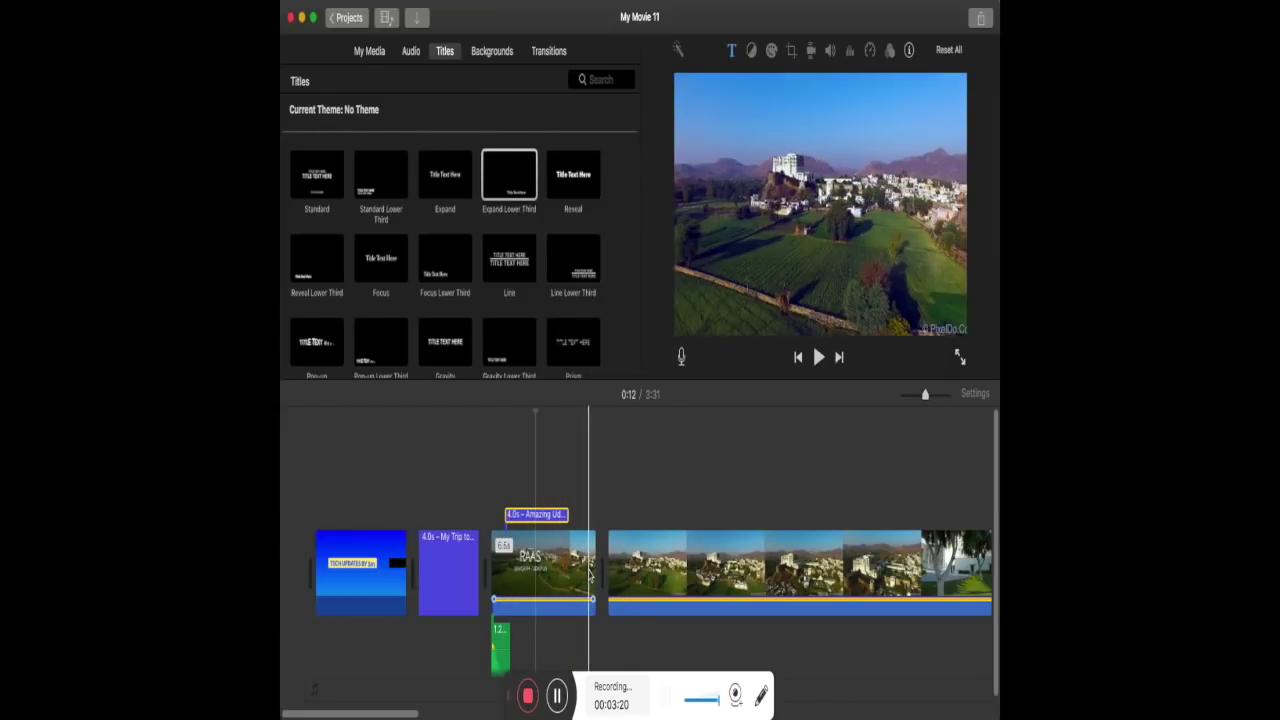
# - Finish editing the title, then place a Ticker title above the long drone clip
pyautogui.click(623, 492)
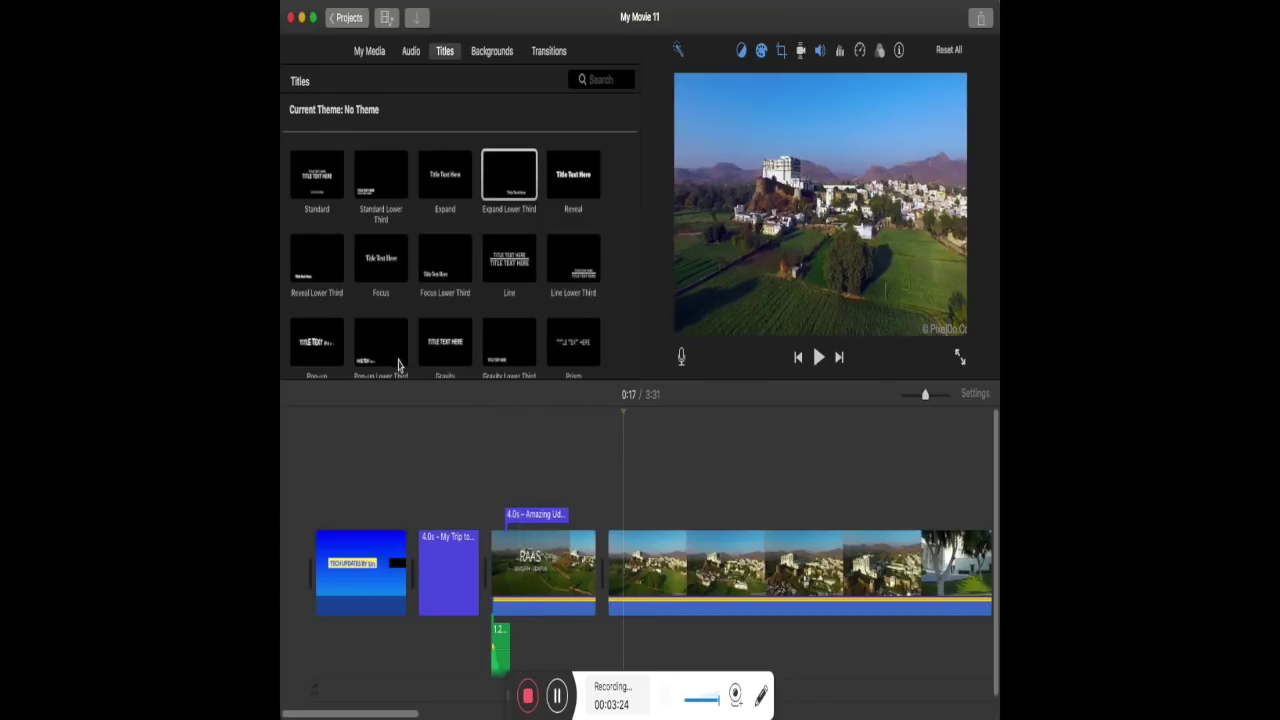
pyautogui.scroll(-3, 398, 366)
pyautogui.scroll(-3, 398, 366)
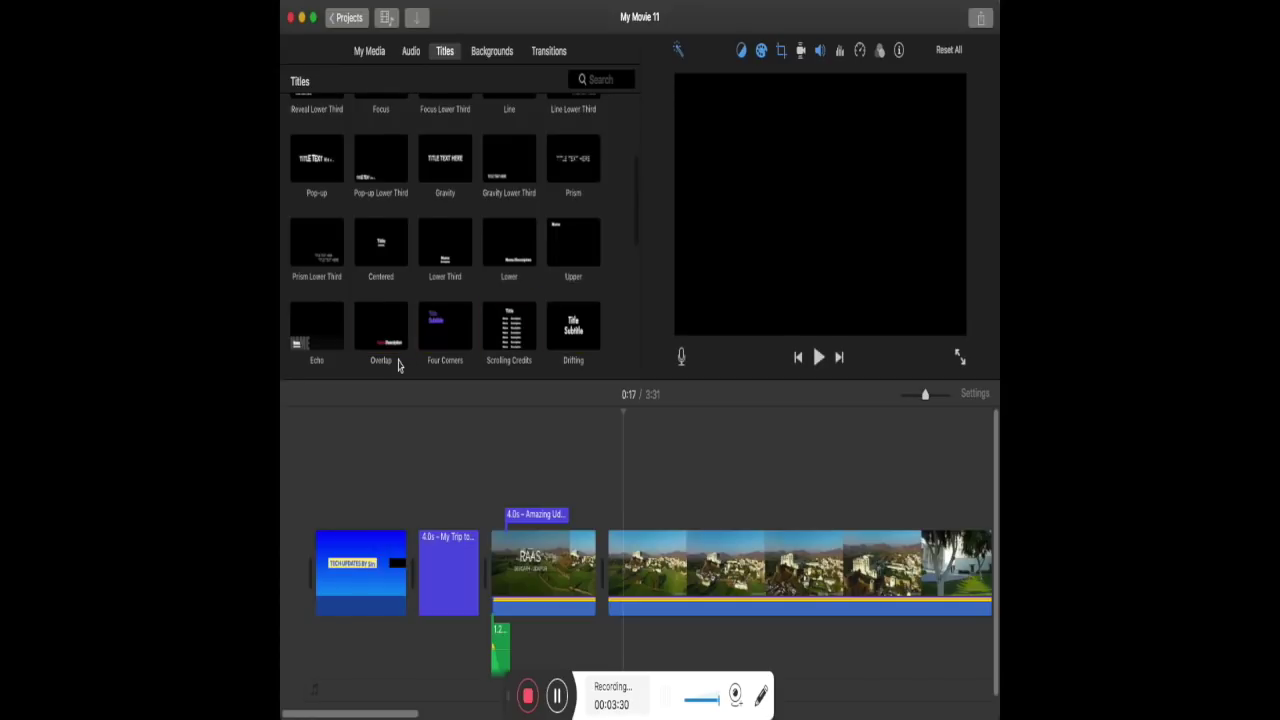
pyautogui.scroll(-5, 398, 343)
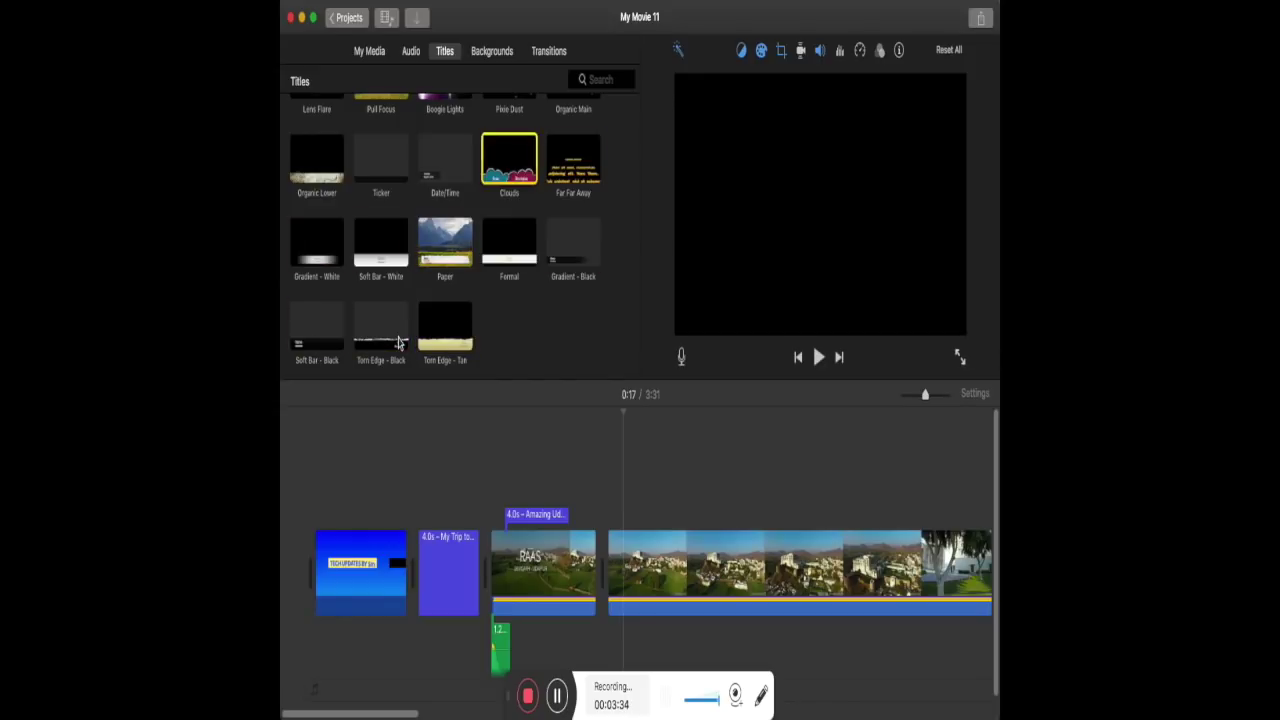
pyautogui.scroll(2, 398, 343)
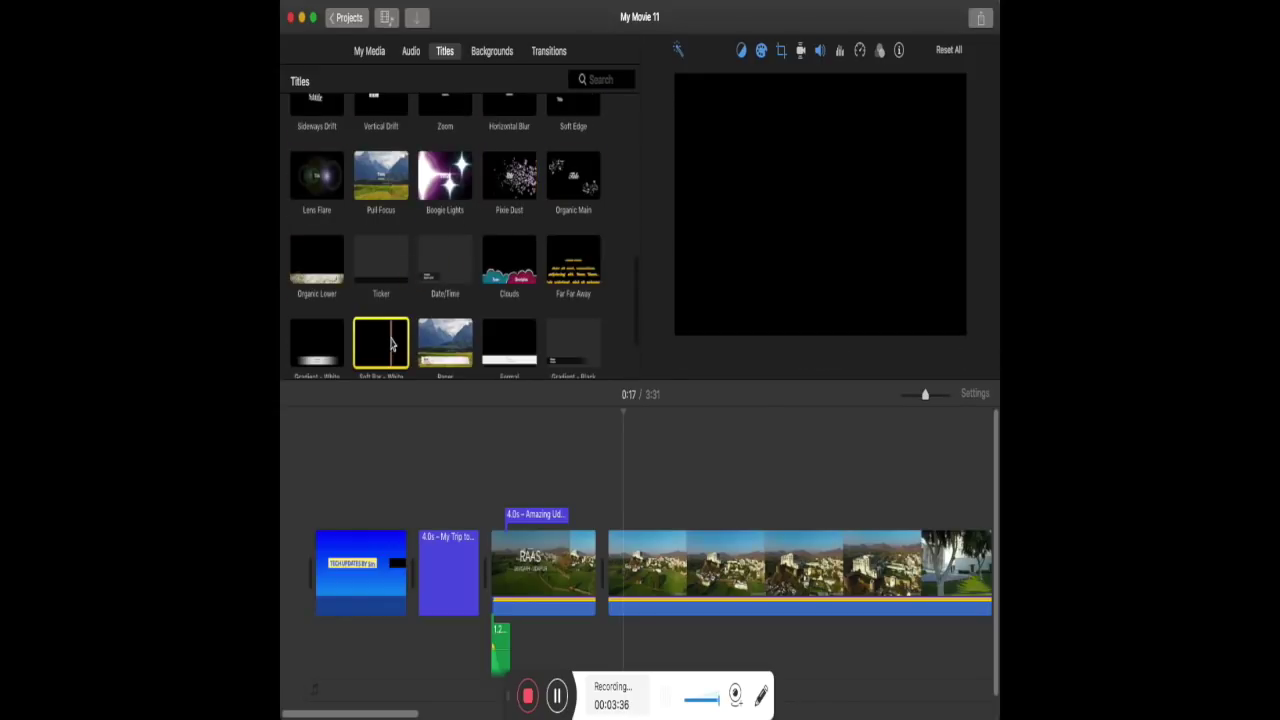
pyautogui.moveTo(393, 282); pyautogui.dragTo(615, 514)
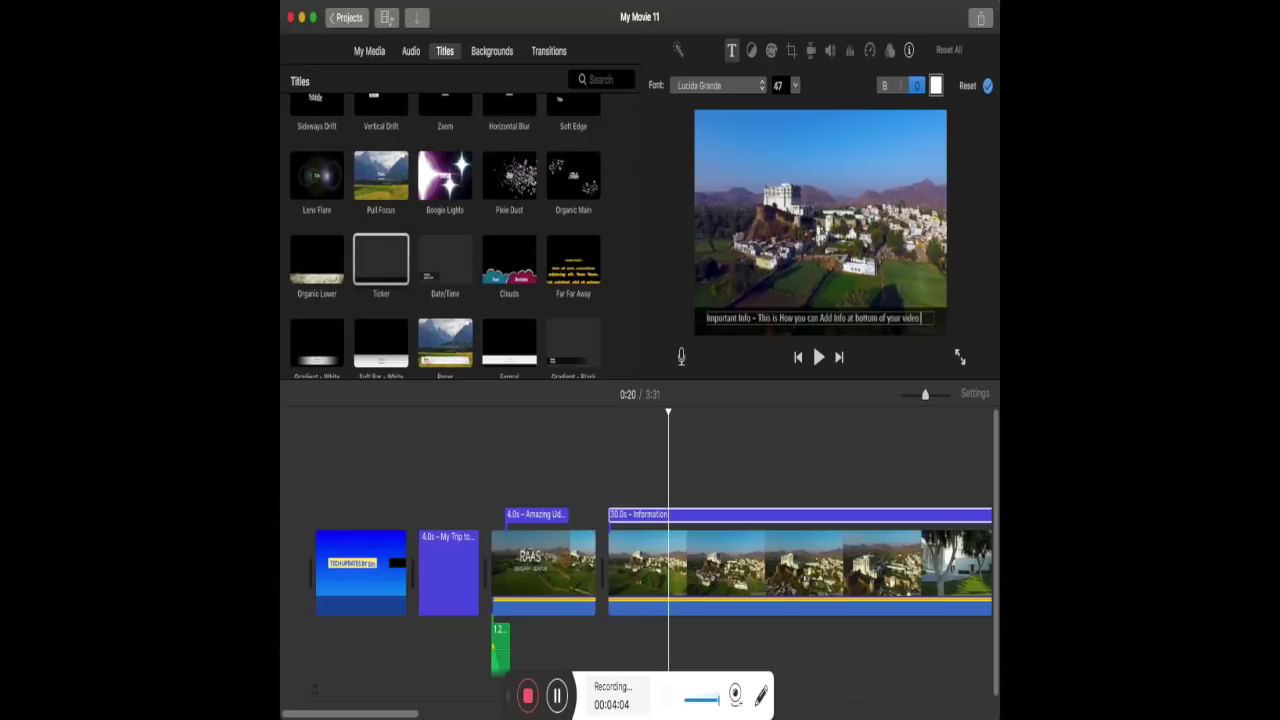
# - Select all the ticker text and make it size 58, bold and yellow
pyautogui.press('super+a')
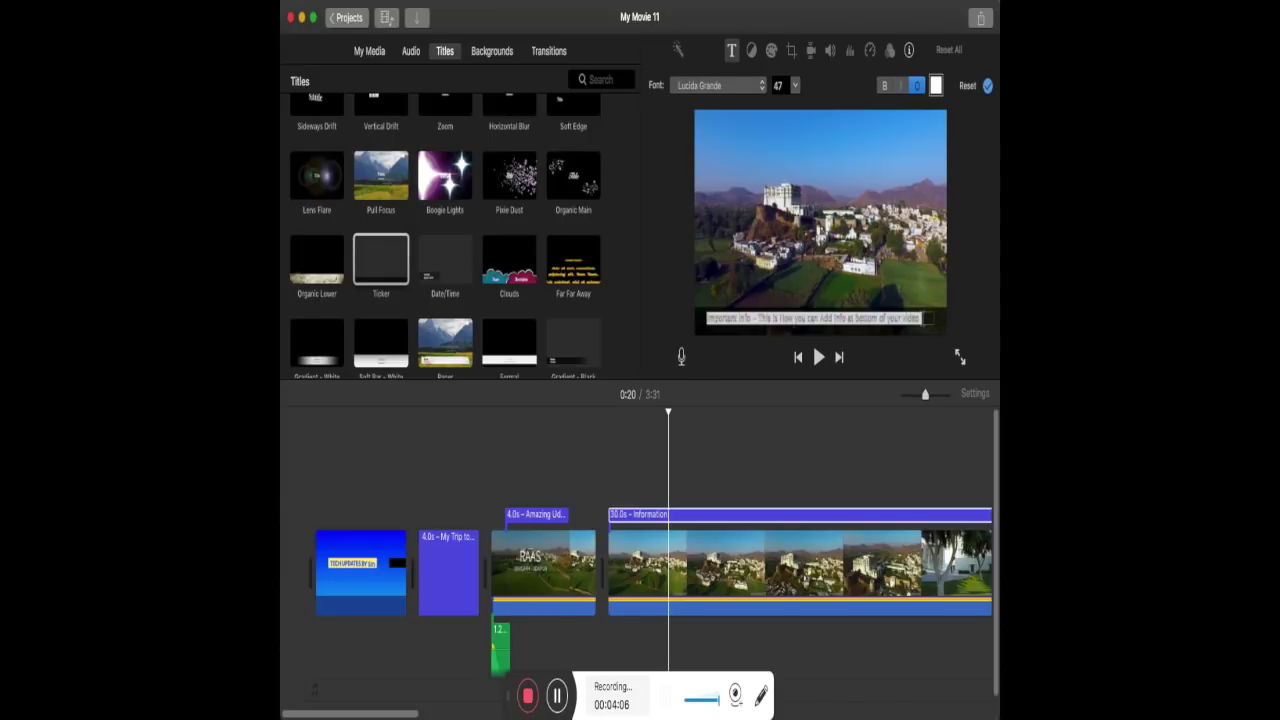
pyautogui.click(795, 85)
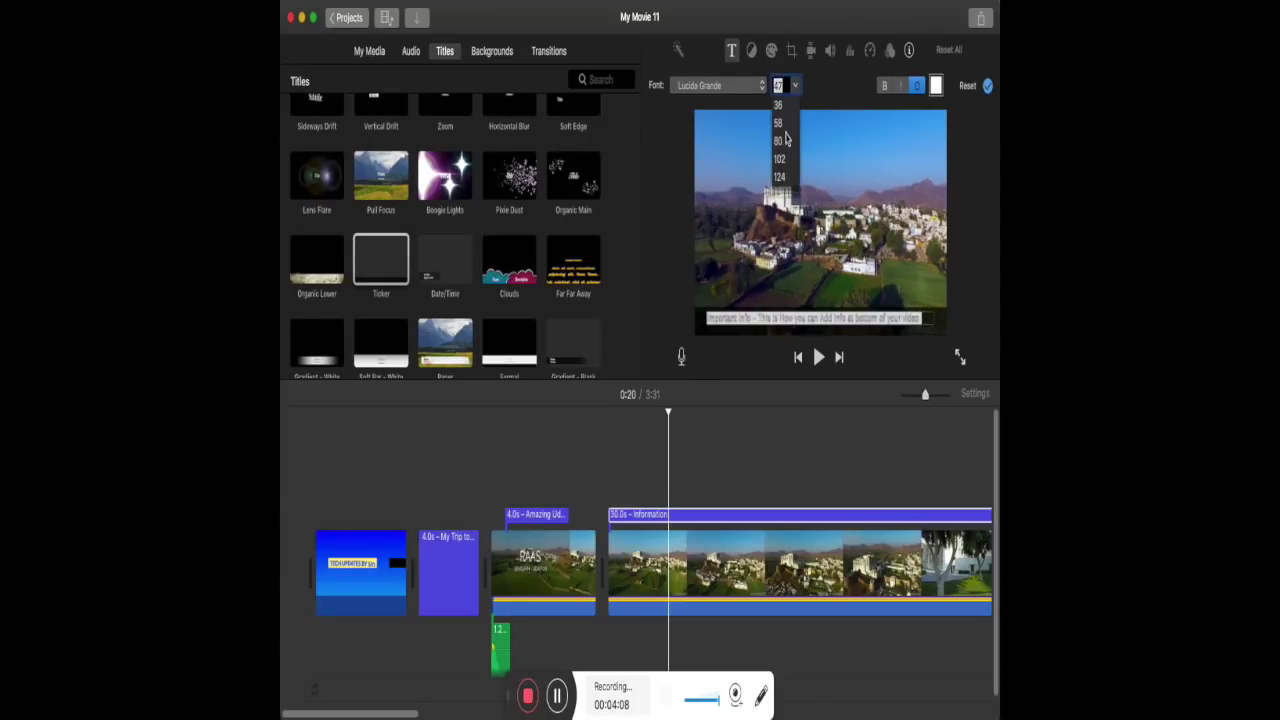
pyautogui.click(782, 124)
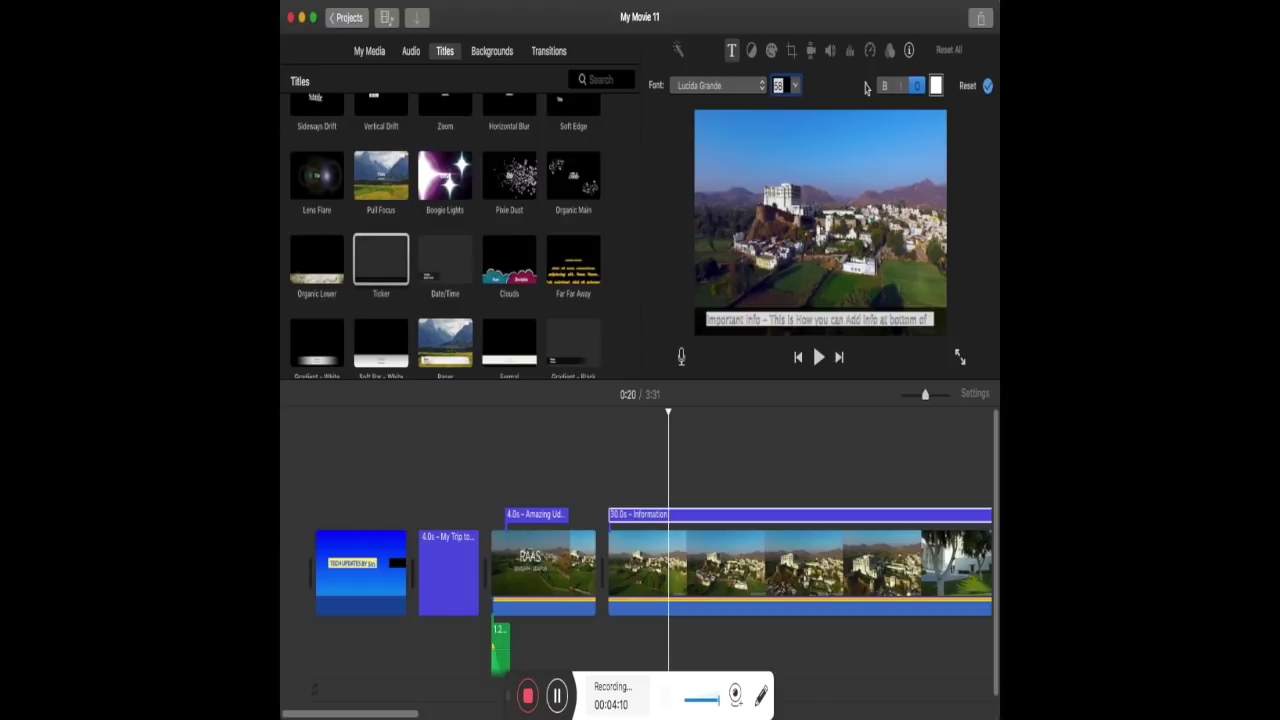
pyautogui.click(883, 87)
pyautogui.click(936, 86)
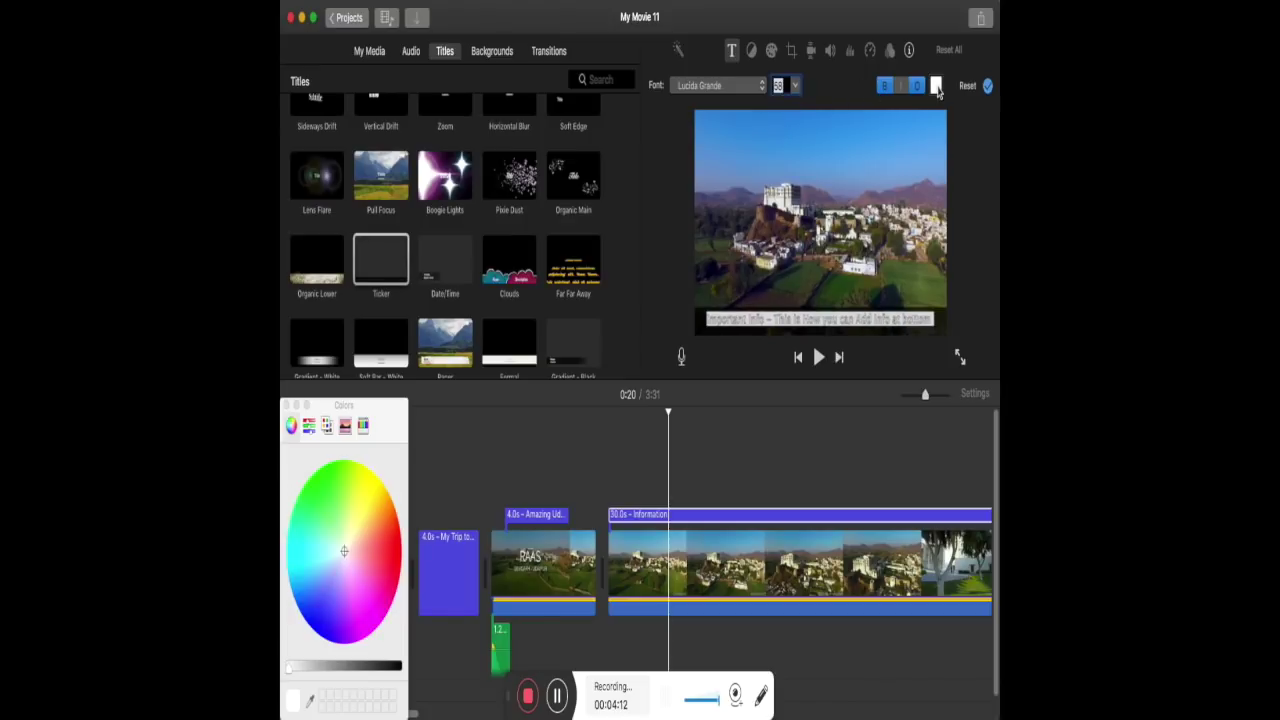
pyautogui.click(371, 486)
pyautogui.click(286, 405)
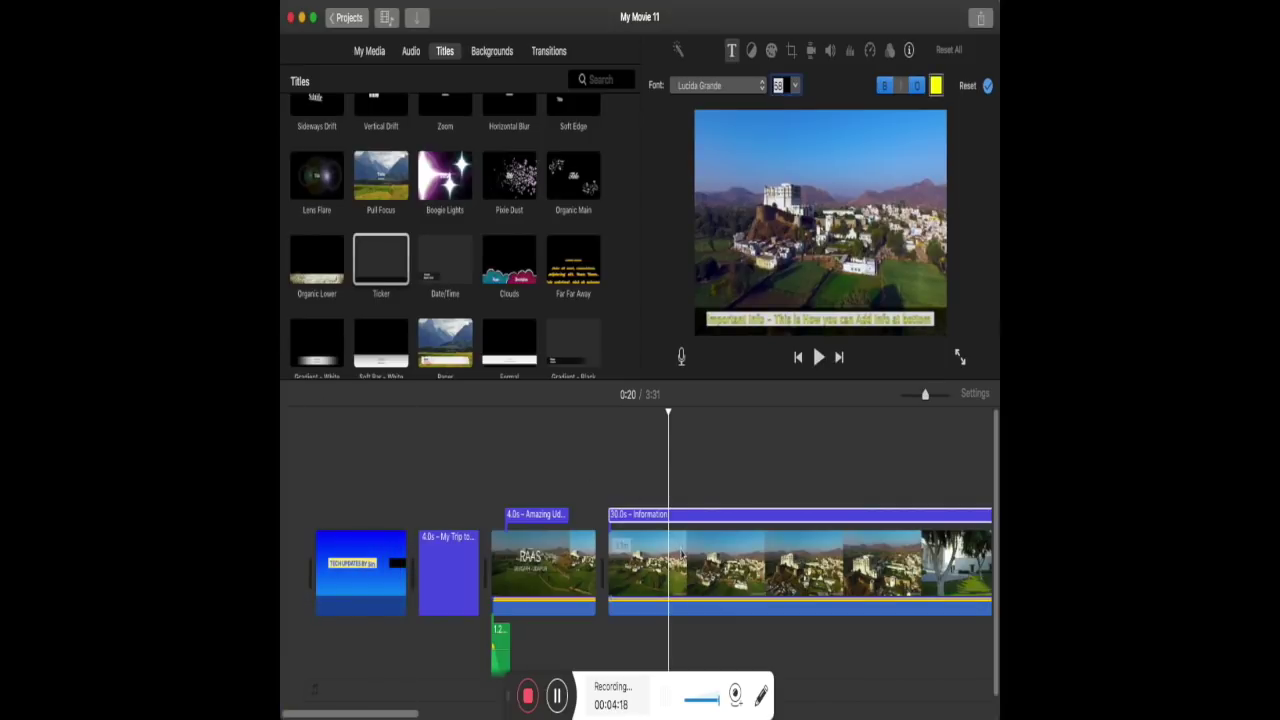
pyautogui.click(717, 451)
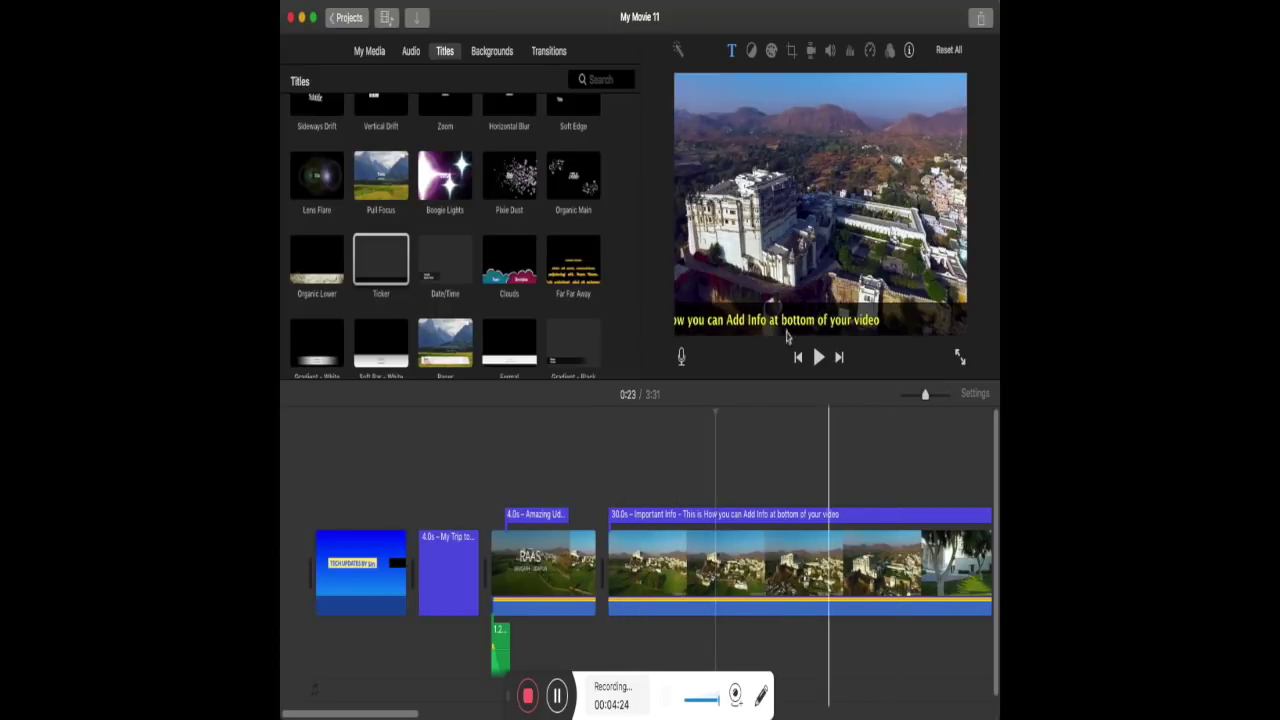
# - Drag the Blue Marble Still background into the timeline right after the intro clip
pyautogui.click(495, 52)
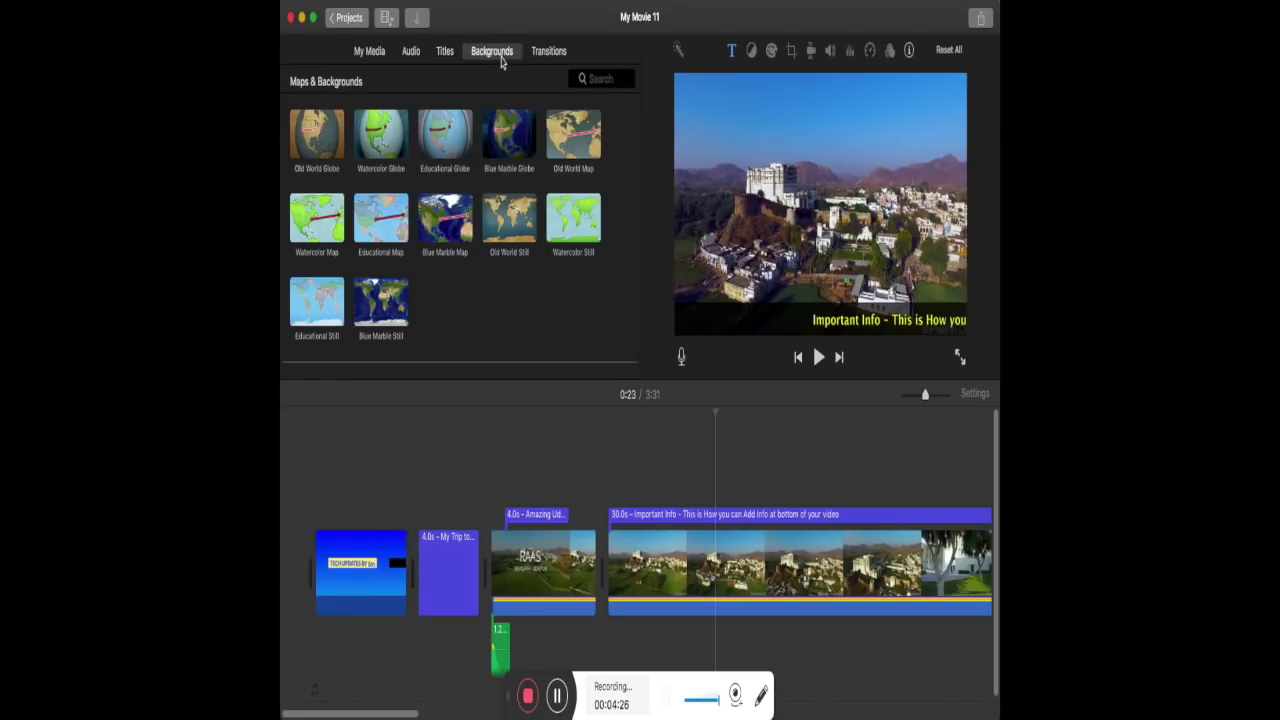
pyautogui.click(391, 316)
pyautogui.moveTo(391, 316); pyautogui.dragTo(425, 590)
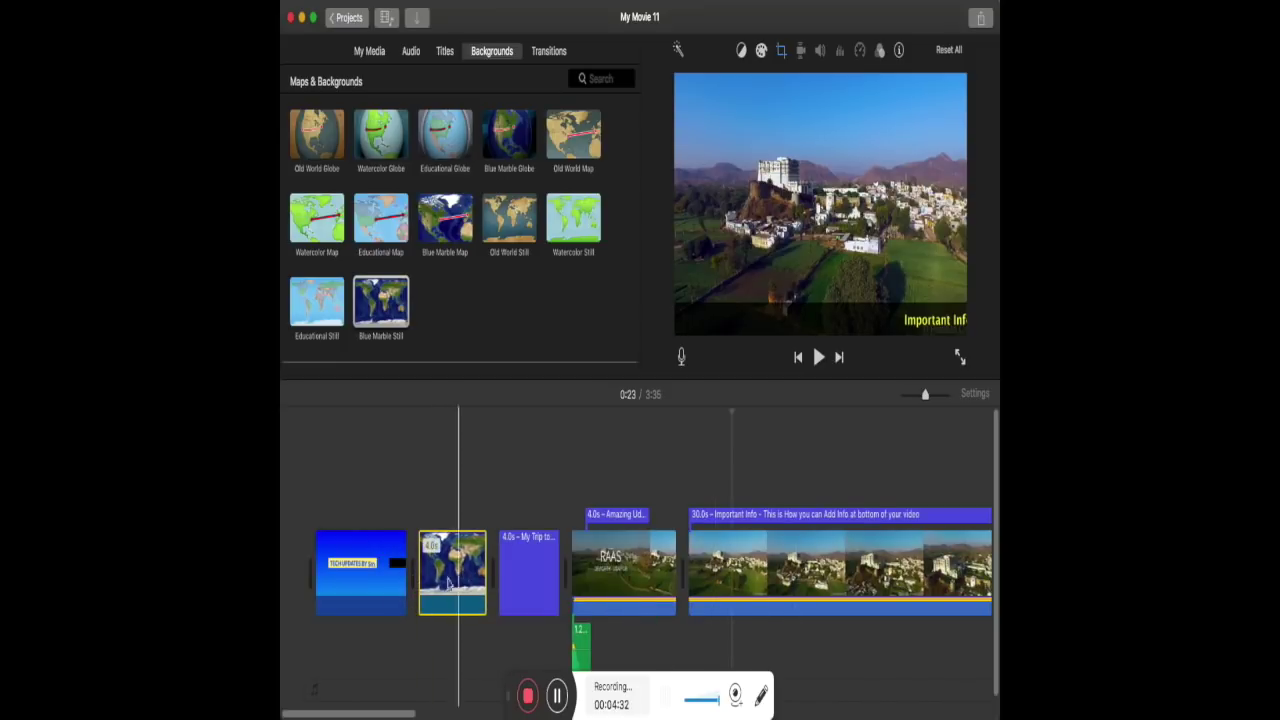
pyautogui.click(463, 590)
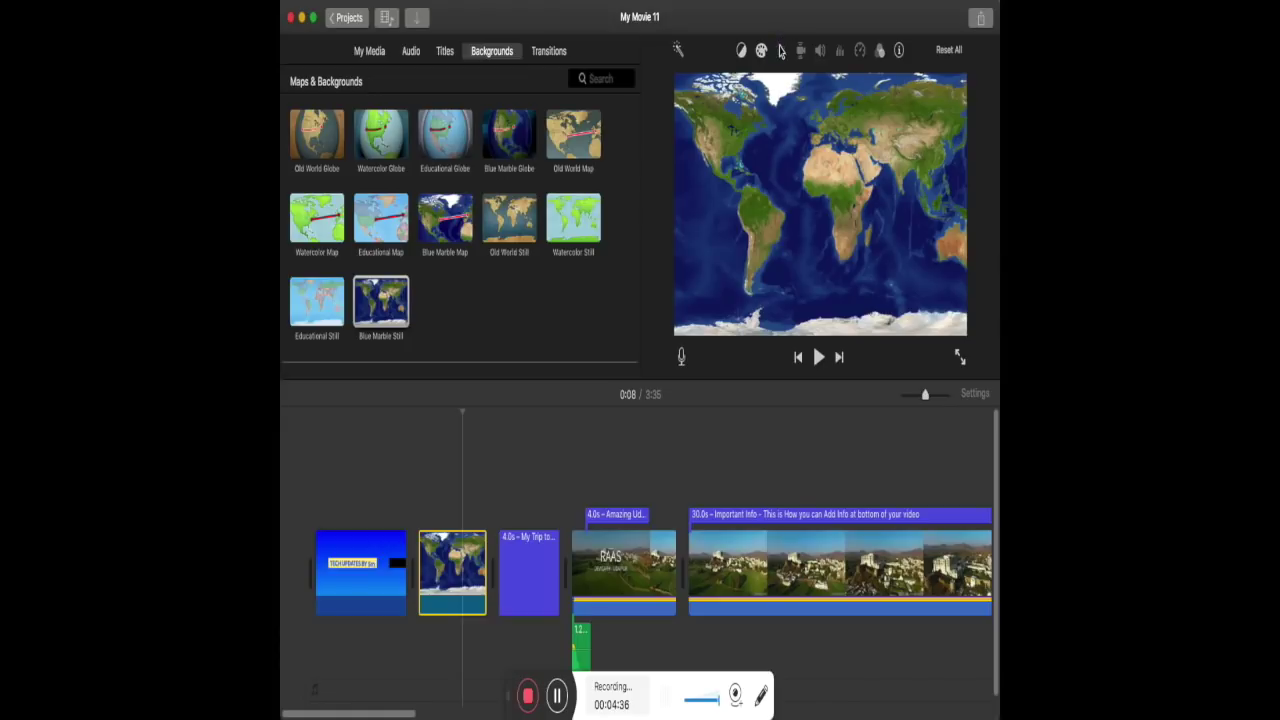
# - Apply Ken Burns to the map with a small Start frame on Africa and Asia at upper right
pyautogui.click(781, 51)
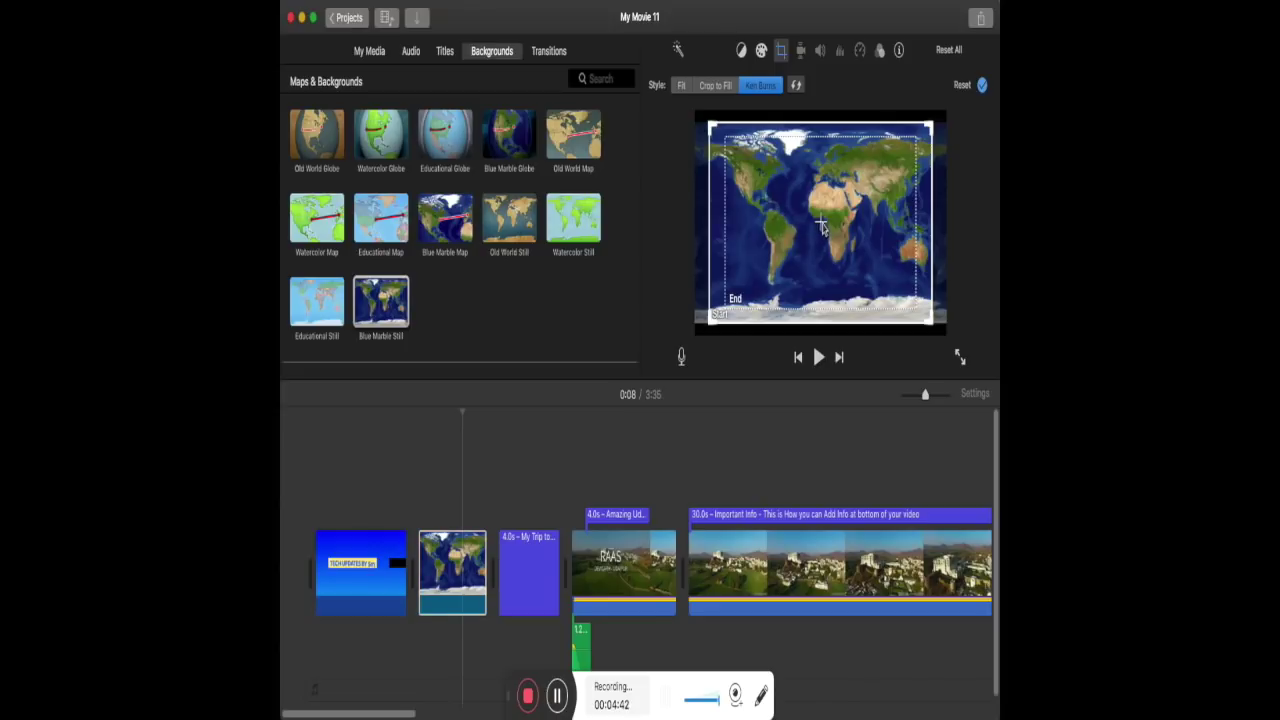
pyautogui.moveTo(825, 228); pyautogui.dragTo(718, 176)
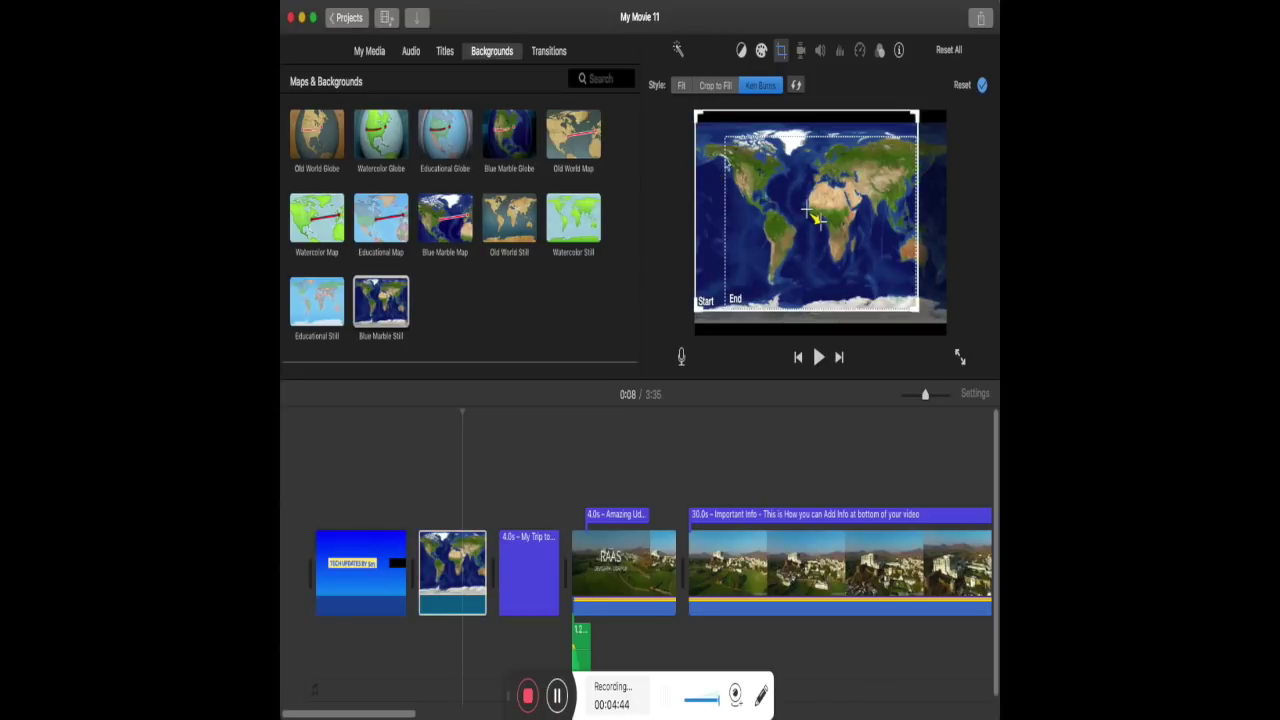
pyautogui.moveTo(818, 225); pyautogui.dragTo(879, 206)
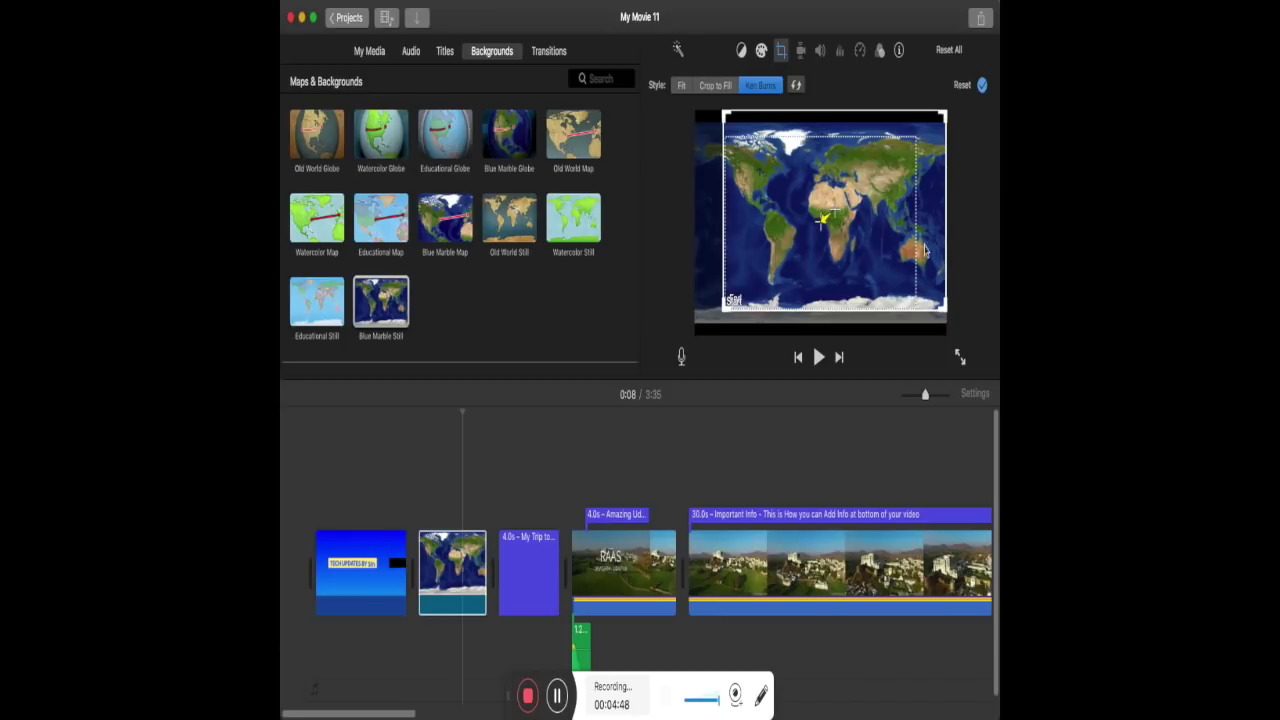
pyautogui.moveTo(722, 113); pyautogui.dragTo(797, 162)
pyautogui.moveTo(912, 280); pyautogui.dragTo(893, 233)
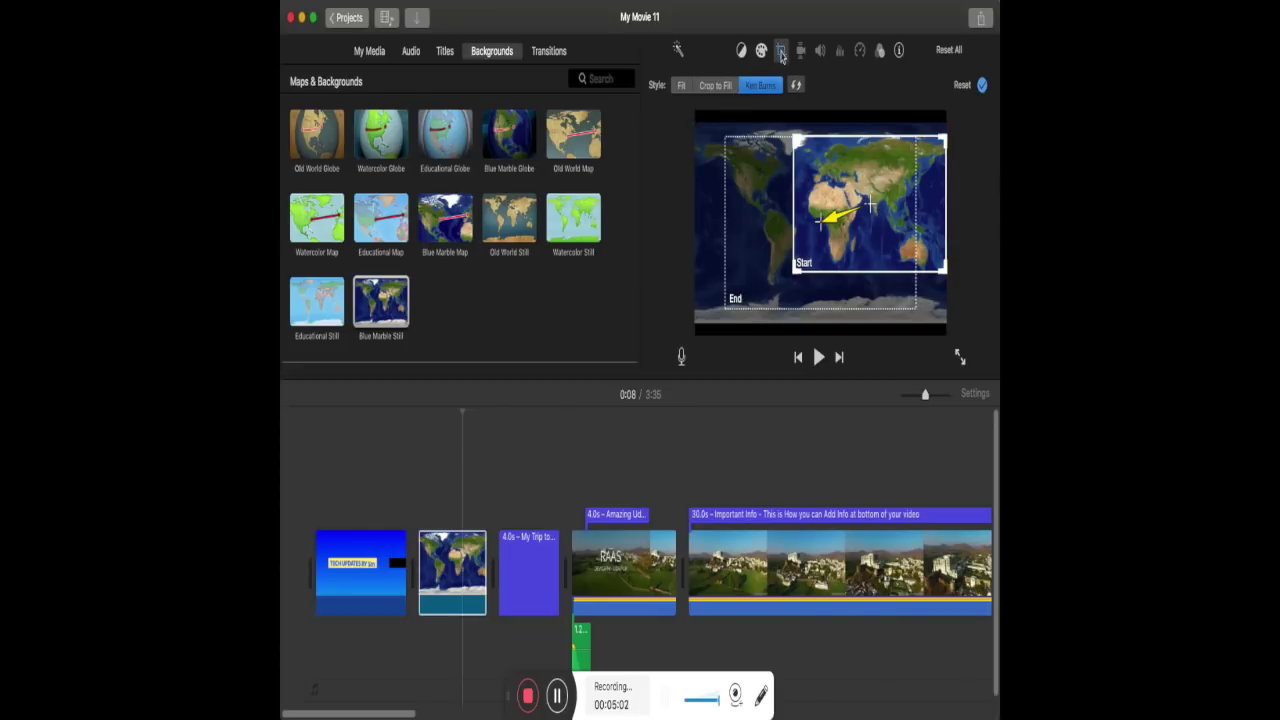
pyautogui.click(782, 52)
# - Play from the intro, pause at the My Trip to Udaipur title, and select that clip
pyautogui.click(383, 460)
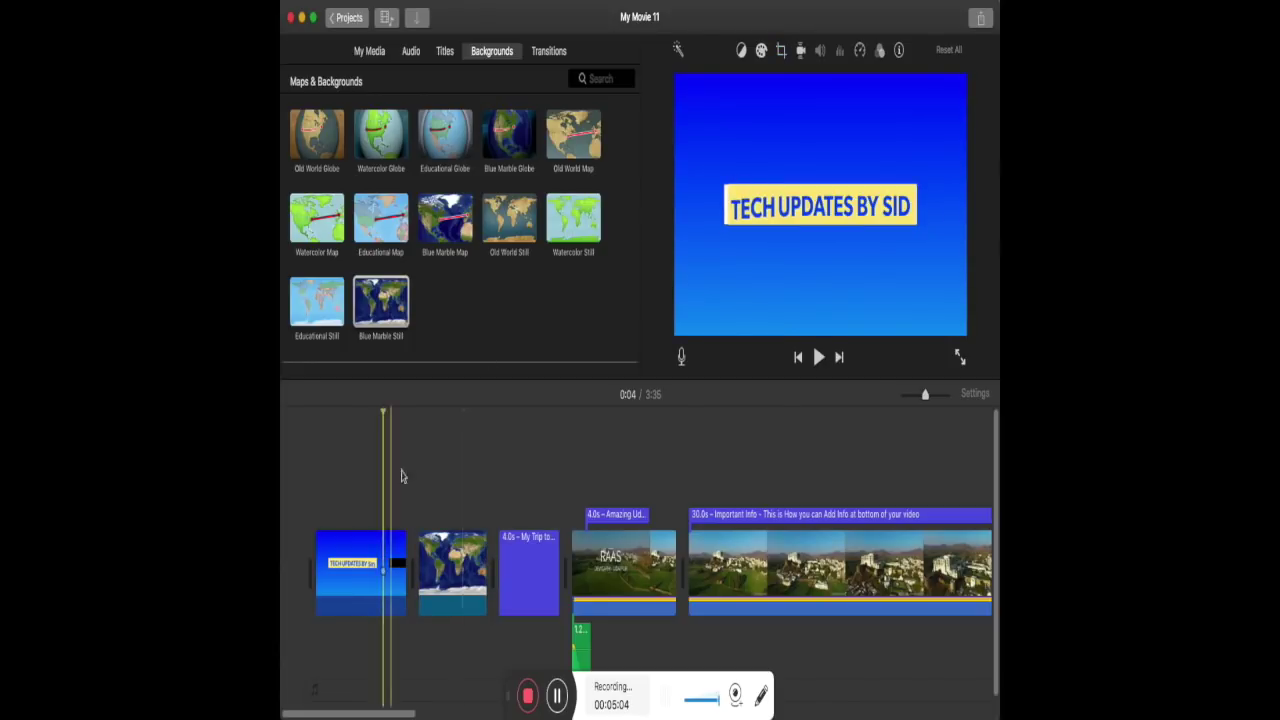
pyautogui.click(819, 358)
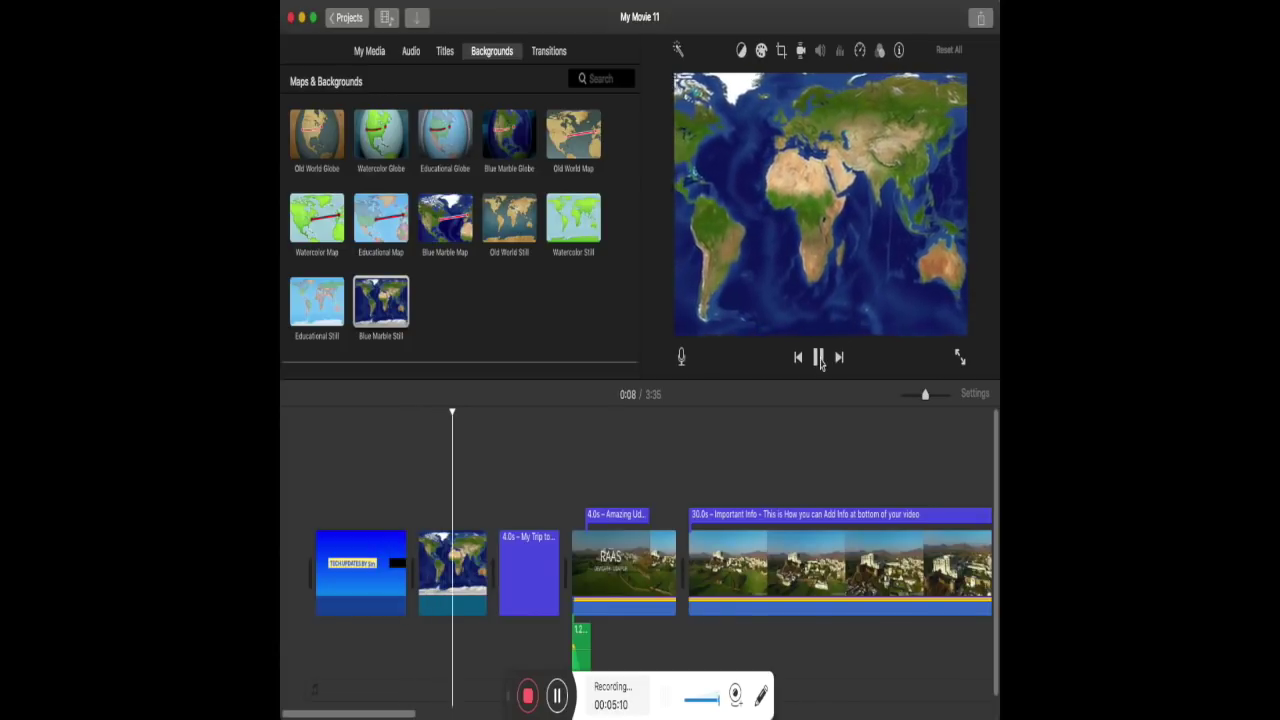
pyautogui.click(819, 358)
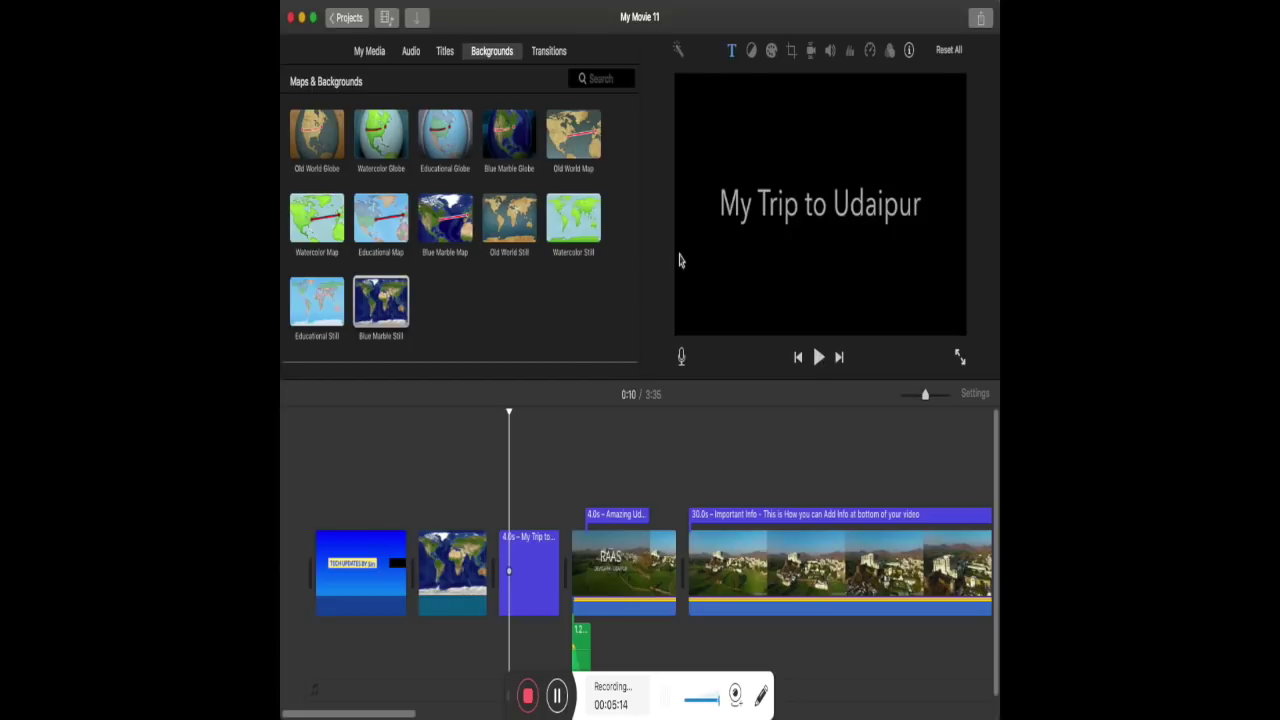
pyautogui.moveTo(545, 570)
pyautogui.mouseDown()
pyautogui.moveTo(459, 531)
pyautogui.moveTo(490, 565)
pyautogui.moveTo(530, 570)
pyautogui.mouseUp()
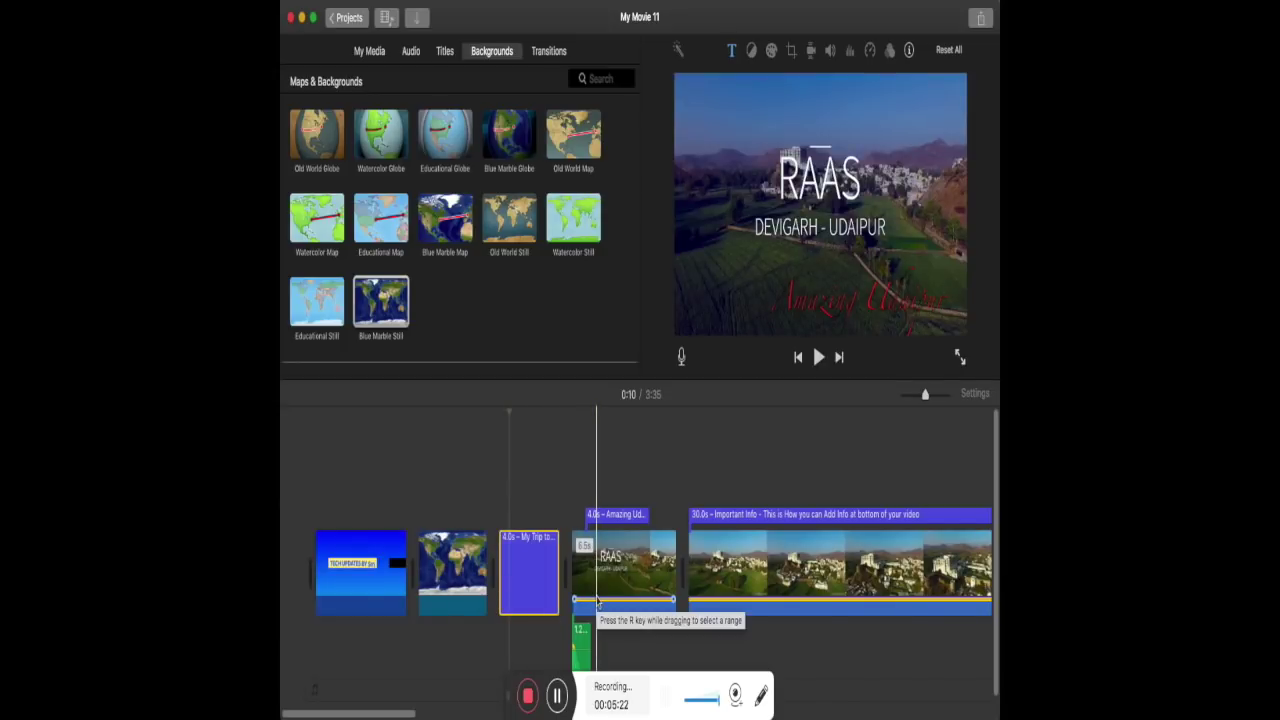
# - Add Cross Dissolves after the intro and globe, and before the RAAS, Important Info and Subscribe clips
pyautogui.click(547, 51)
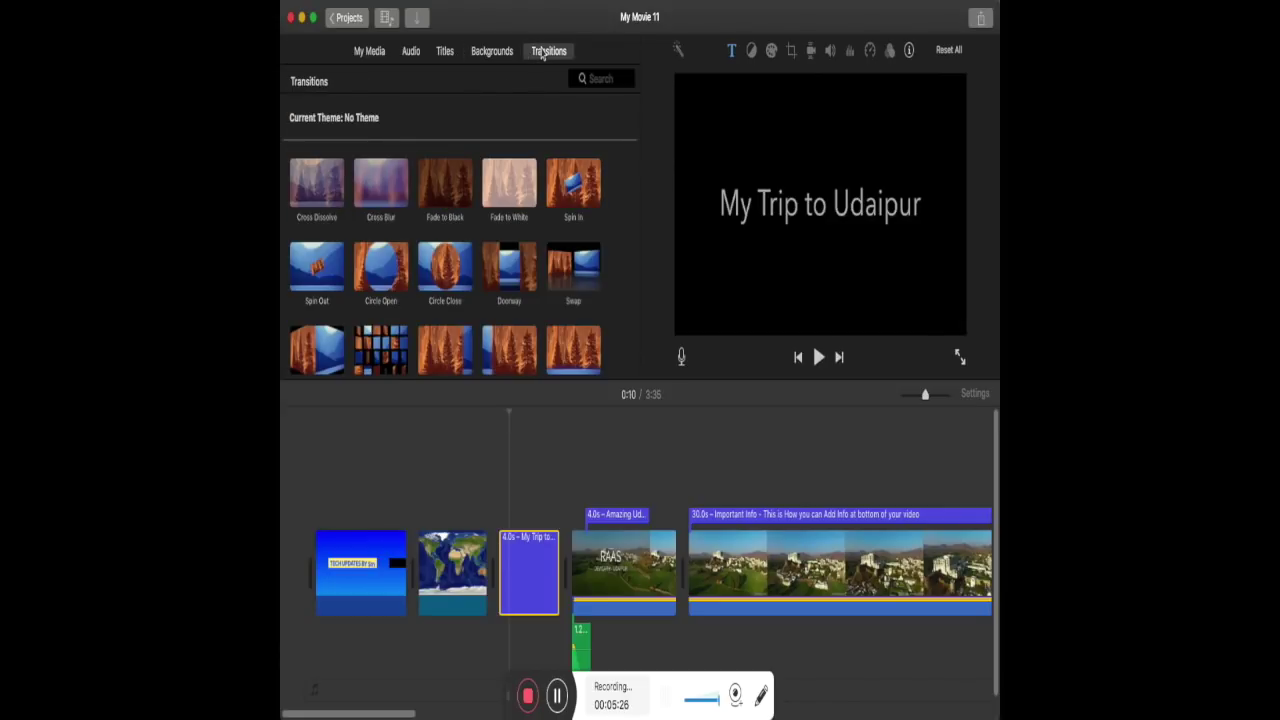
pyautogui.click(316, 201)
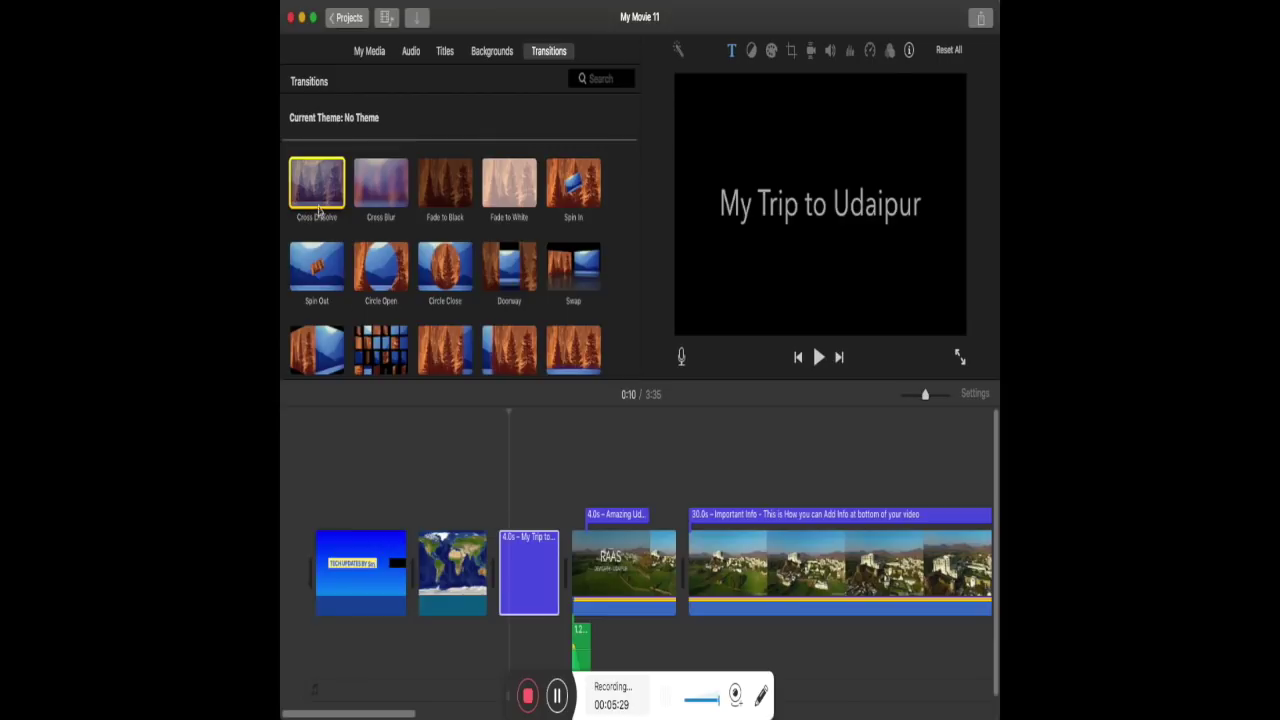
pyautogui.moveTo(320, 210); pyautogui.dragTo(400, 572)
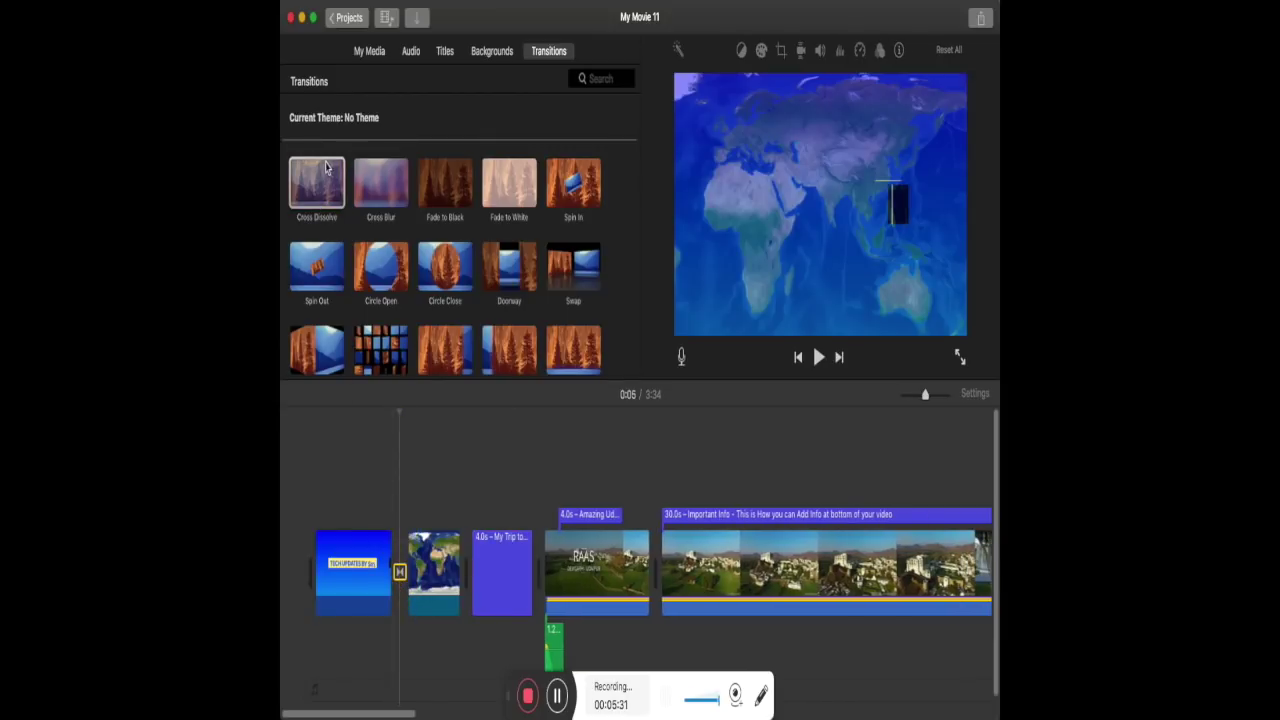
pyautogui.moveTo(325, 168); pyautogui.dragTo(459, 572)
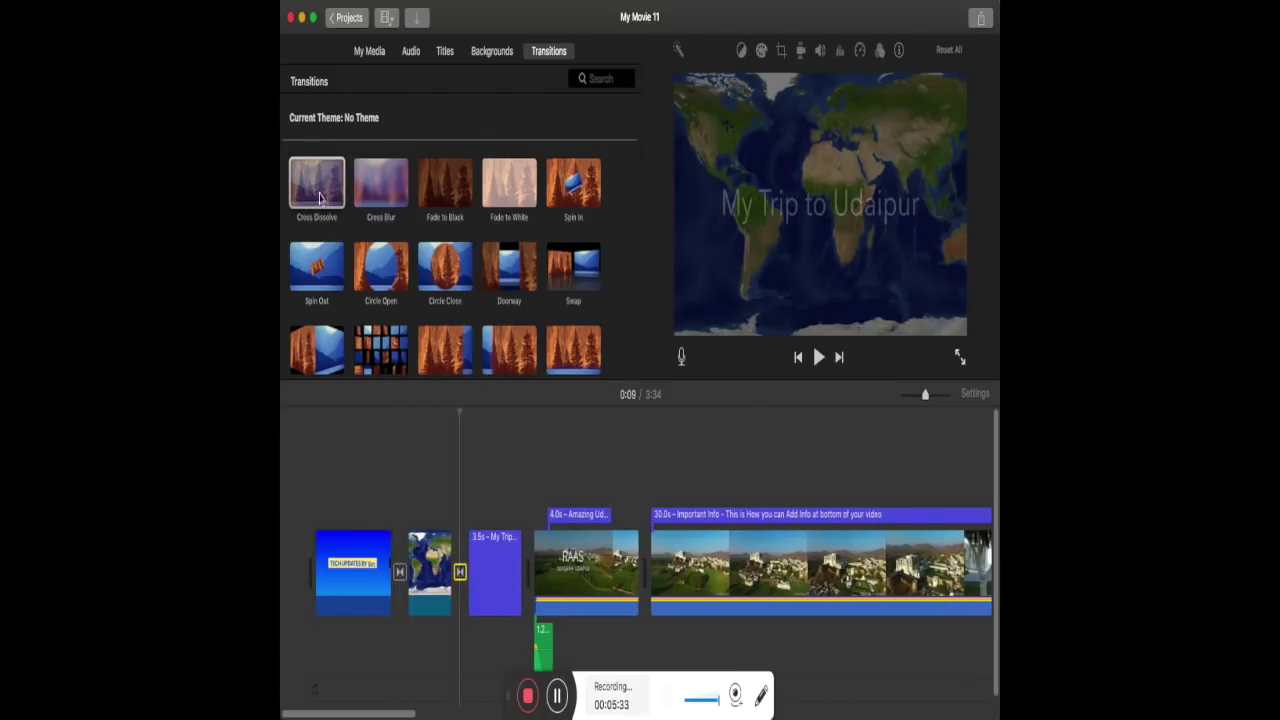
pyautogui.moveTo(320, 197); pyautogui.dragTo(522, 572)
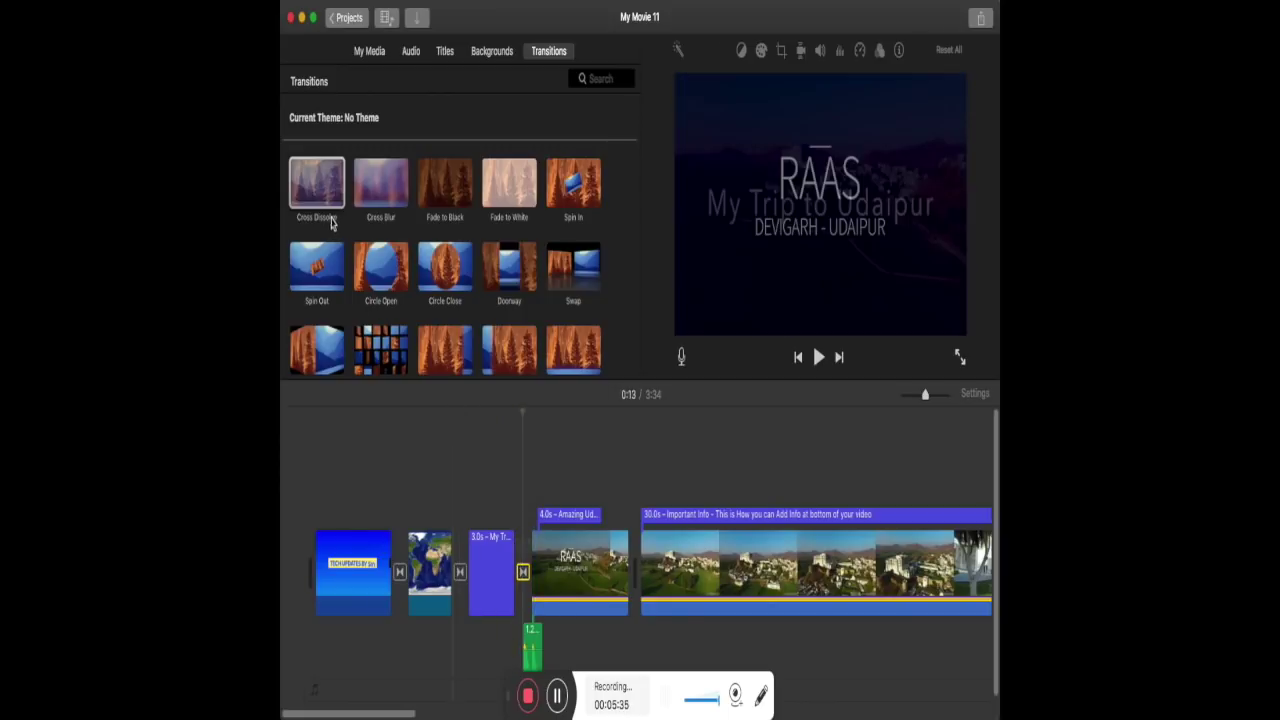
pyautogui.moveTo(320, 185); pyautogui.dragTo(628, 558)
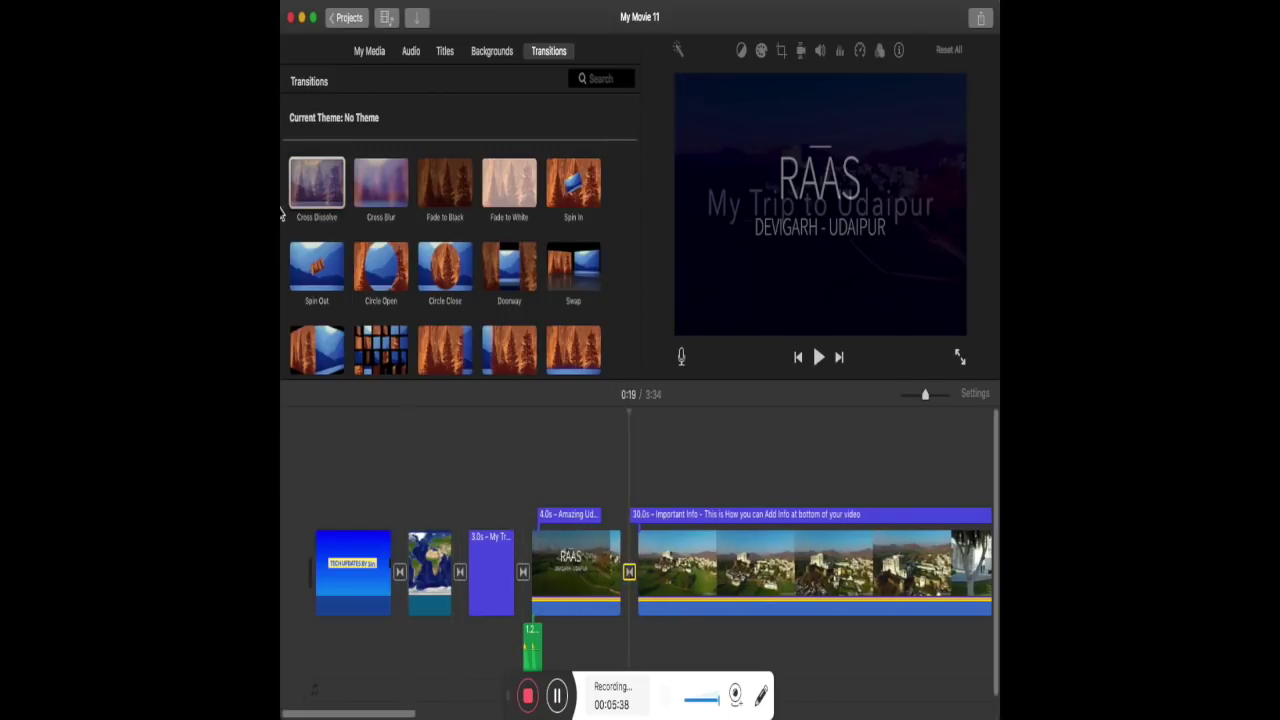
pyautogui.moveTo(386, 713); pyautogui.dragTo(955, 711)
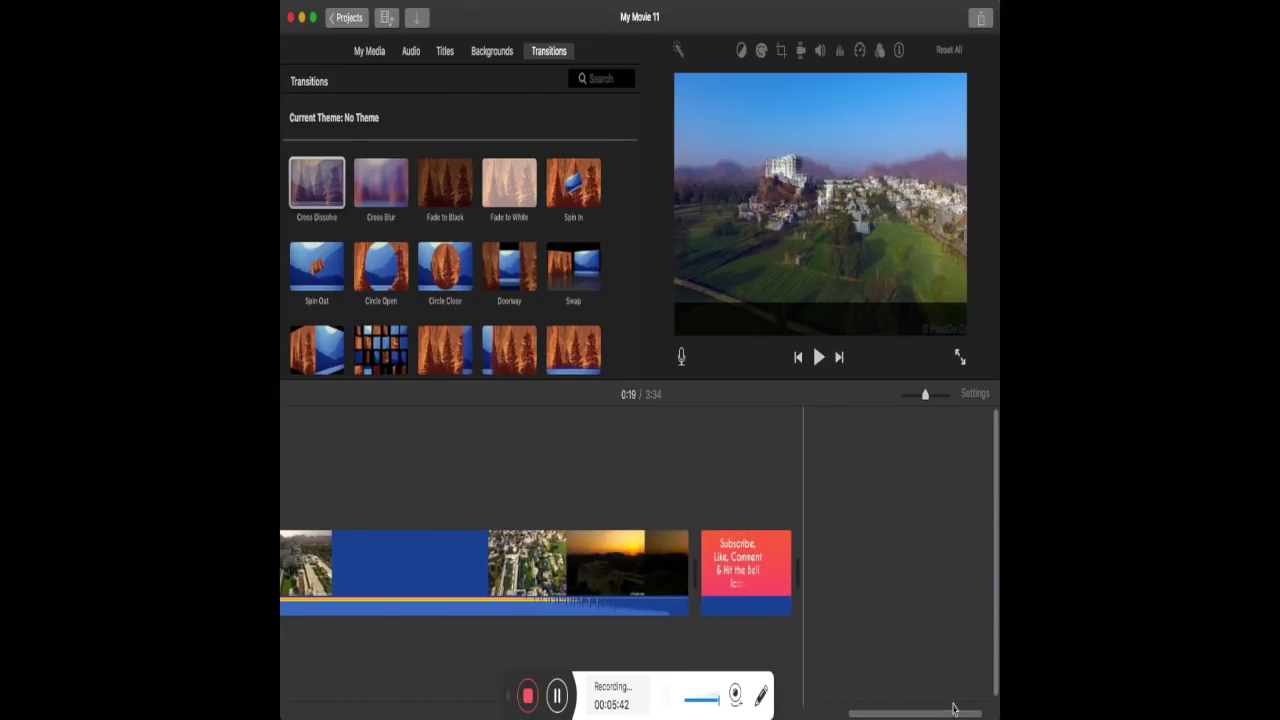
pyautogui.moveTo(317, 183); pyautogui.dragTo(681, 572)
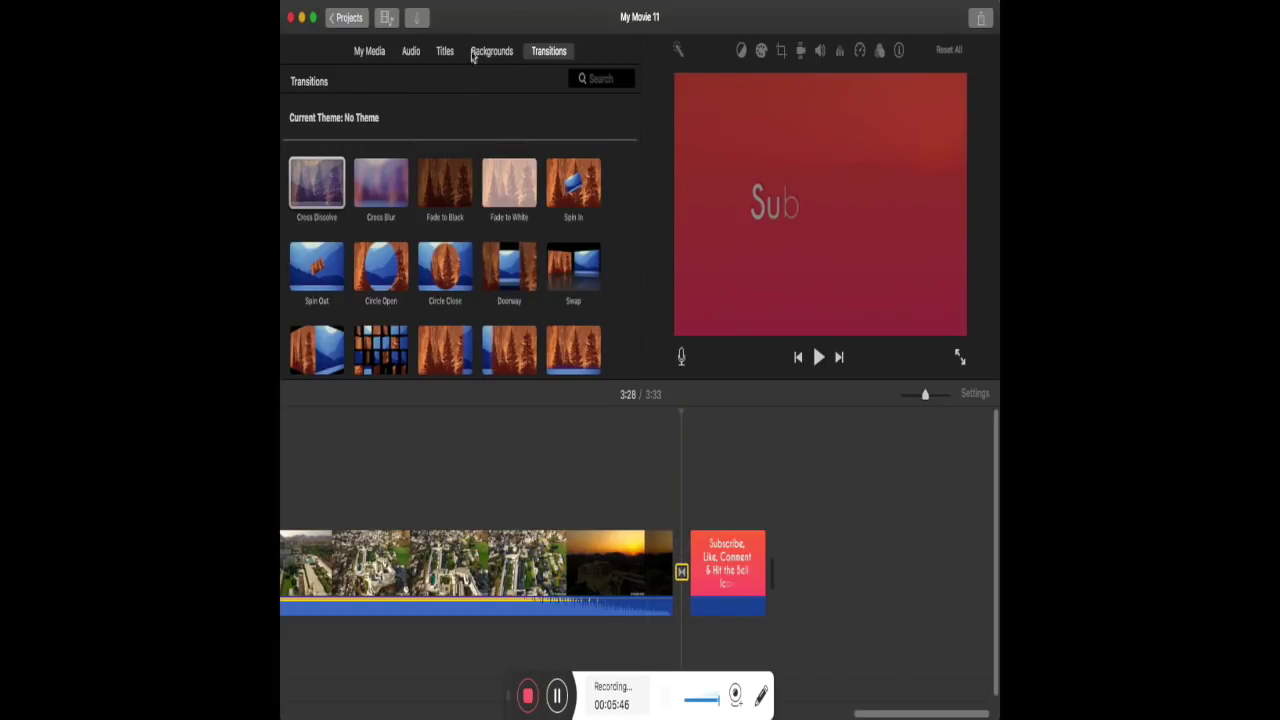
pyautogui.click(750, 565)
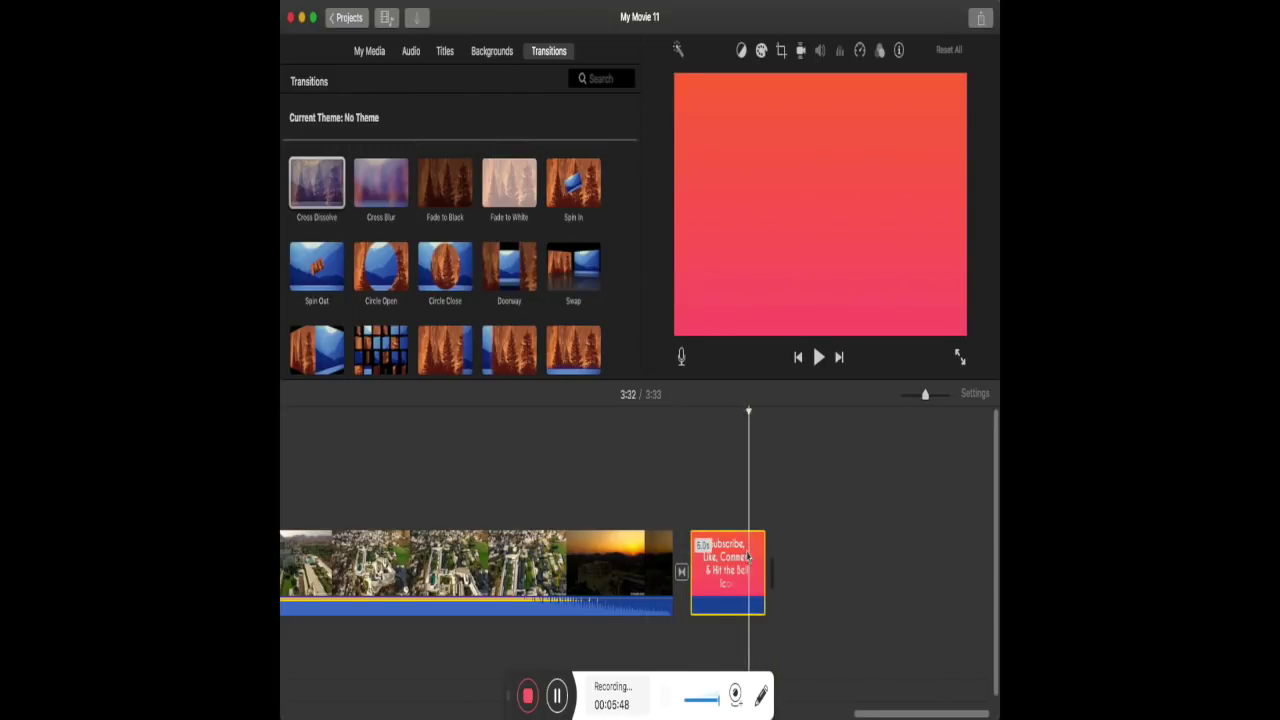
pyautogui.click(555, 565)
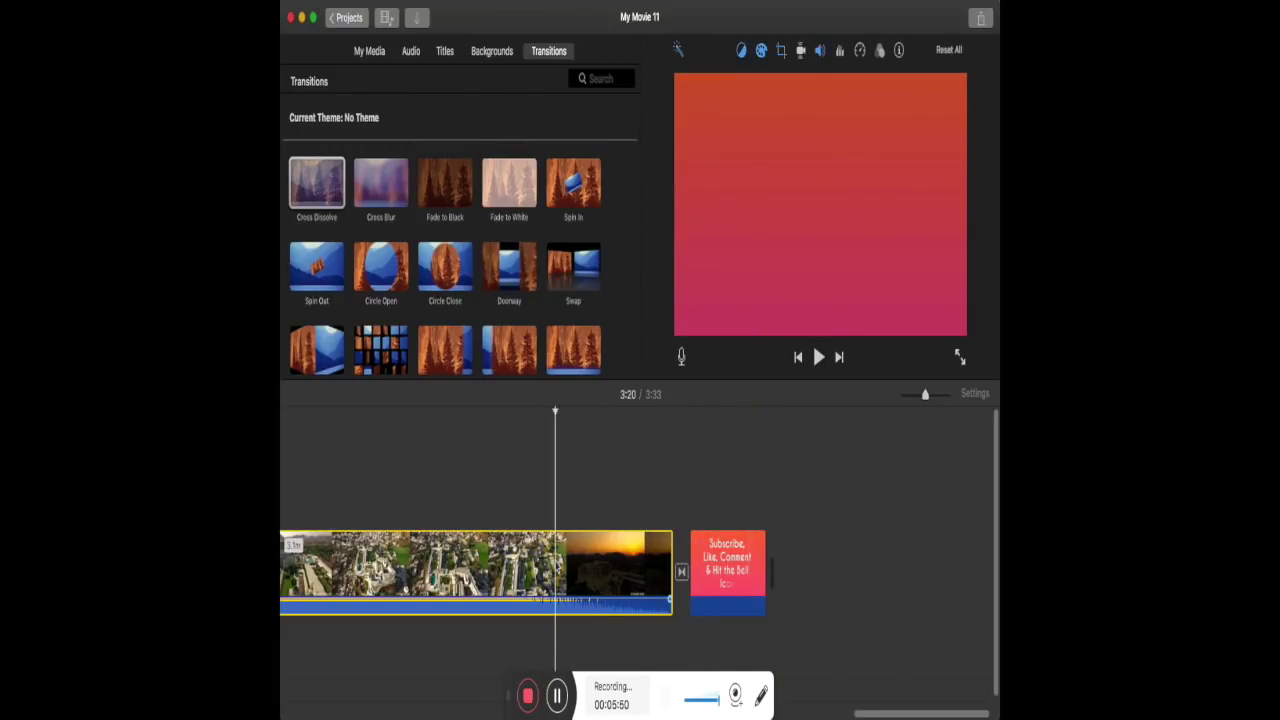
pyautogui.click(980, 20)
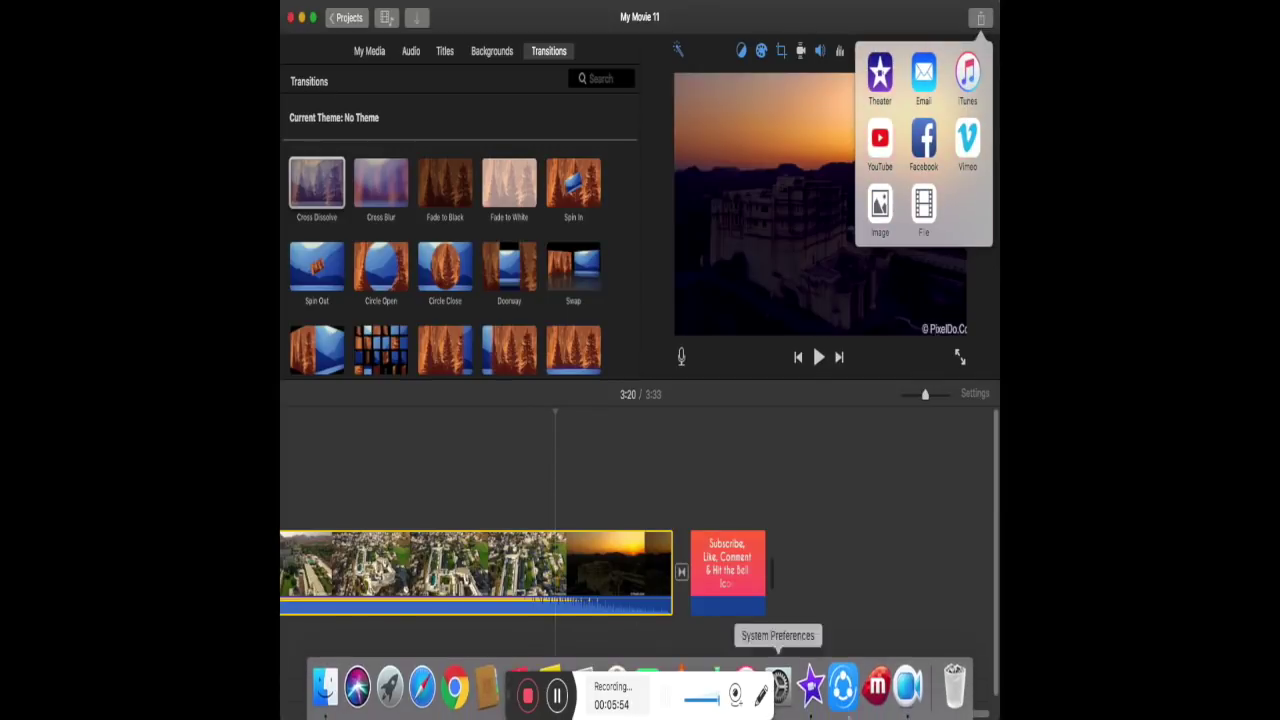
pyautogui.click(914, 534)
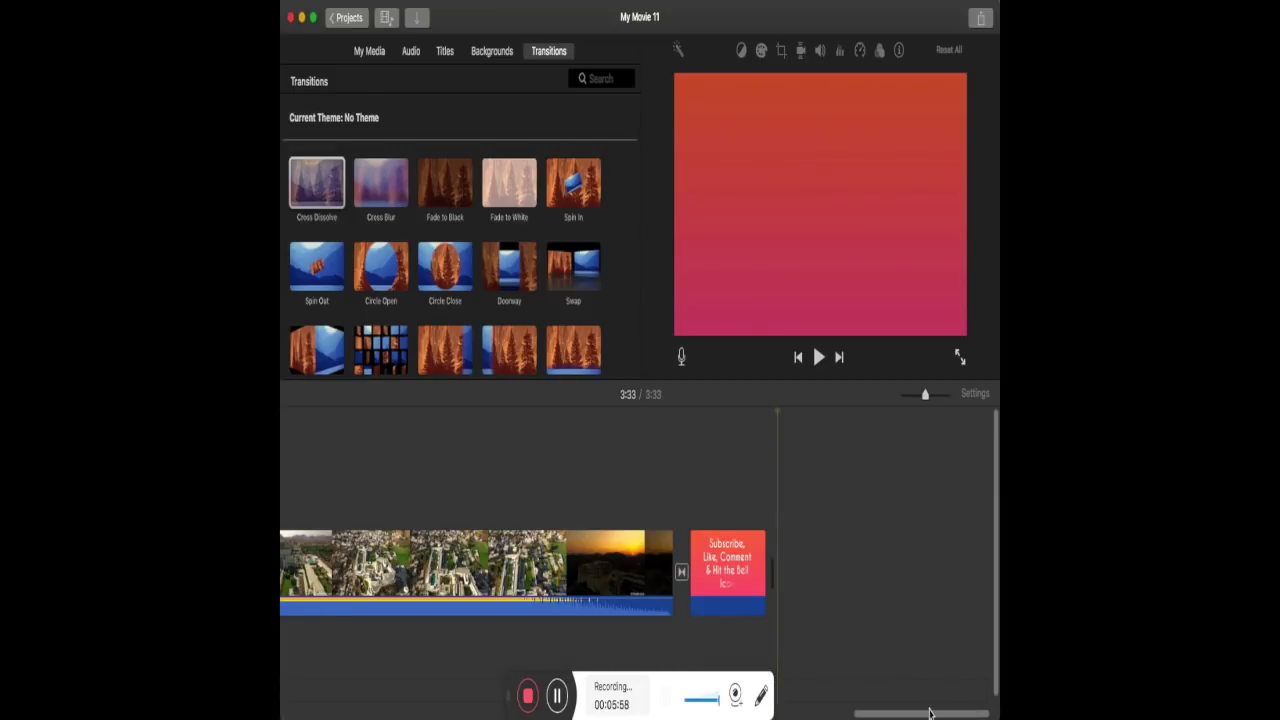
pyautogui.moveTo(930, 712); pyautogui.dragTo(282, 713)
pyautogui.click(289, 549)
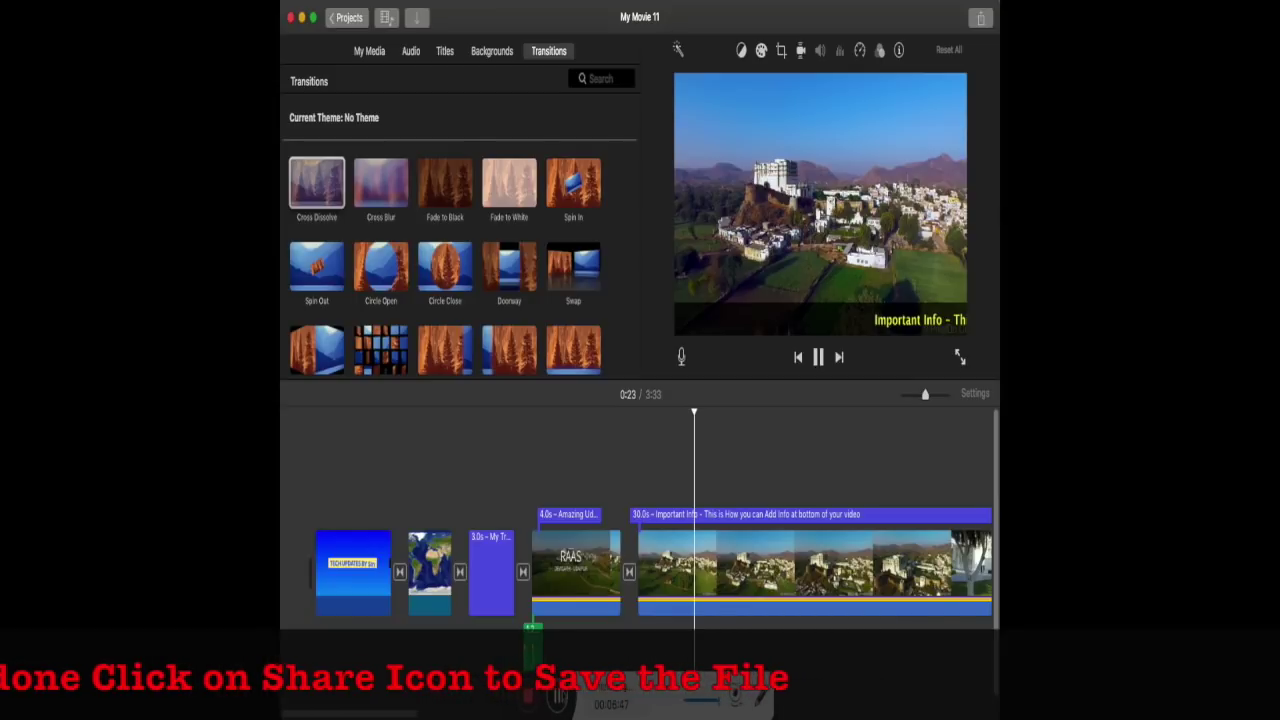
# - Stop the preview on the 30-second aerial clip
pyautogui.click(783, 521)
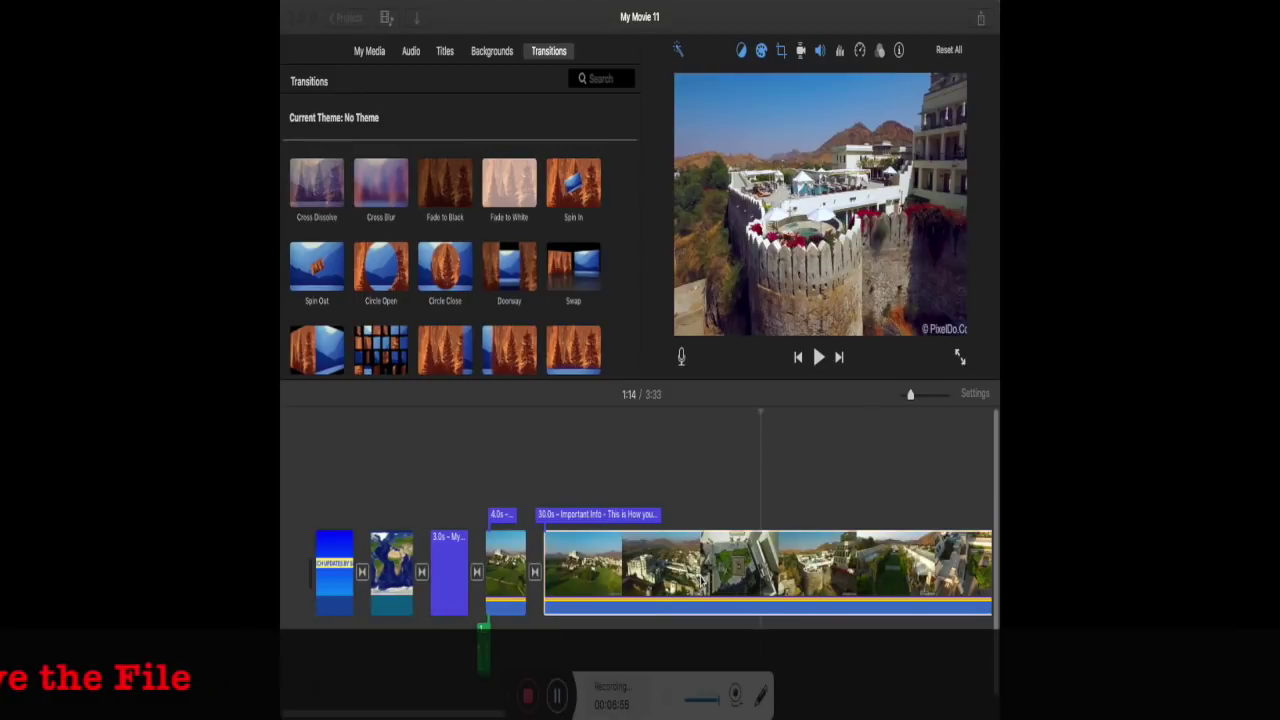
# - Set the 30-second aerial clip's speed to Fast at 2x
pyautogui.click(703, 579)
pyautogui.rightClick(703, 580)
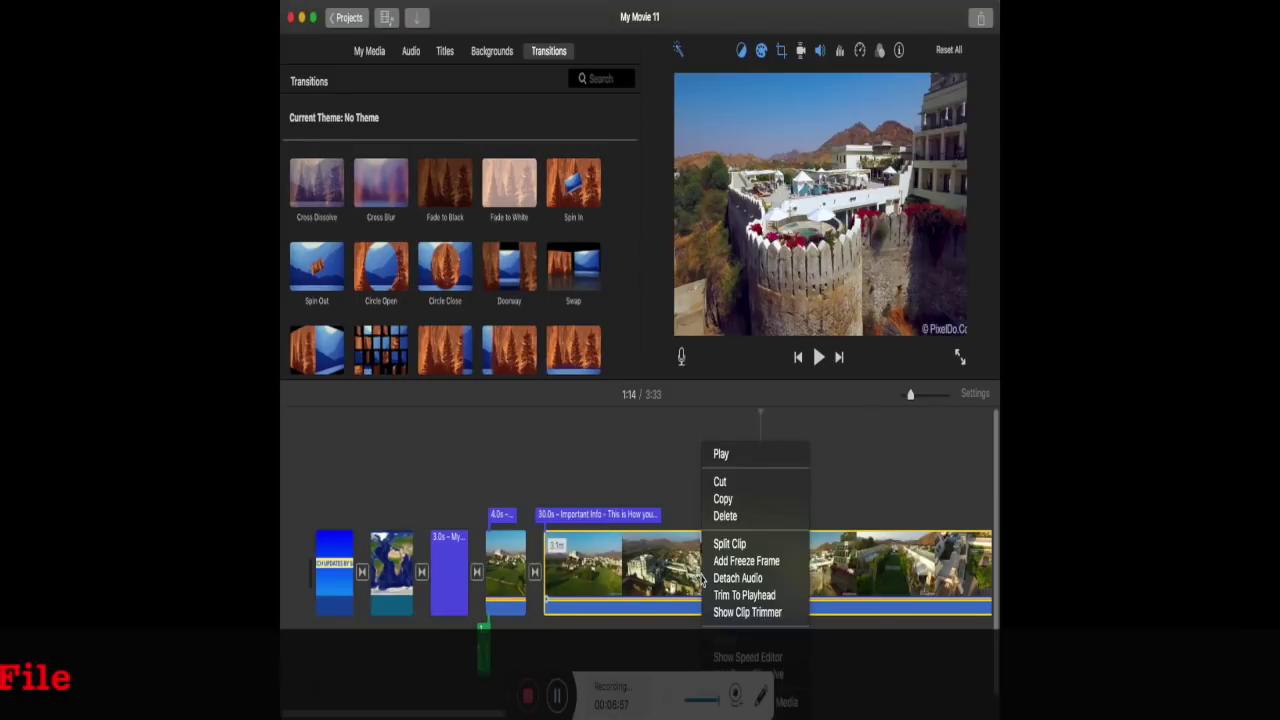
pyautogui.click(862, 58)
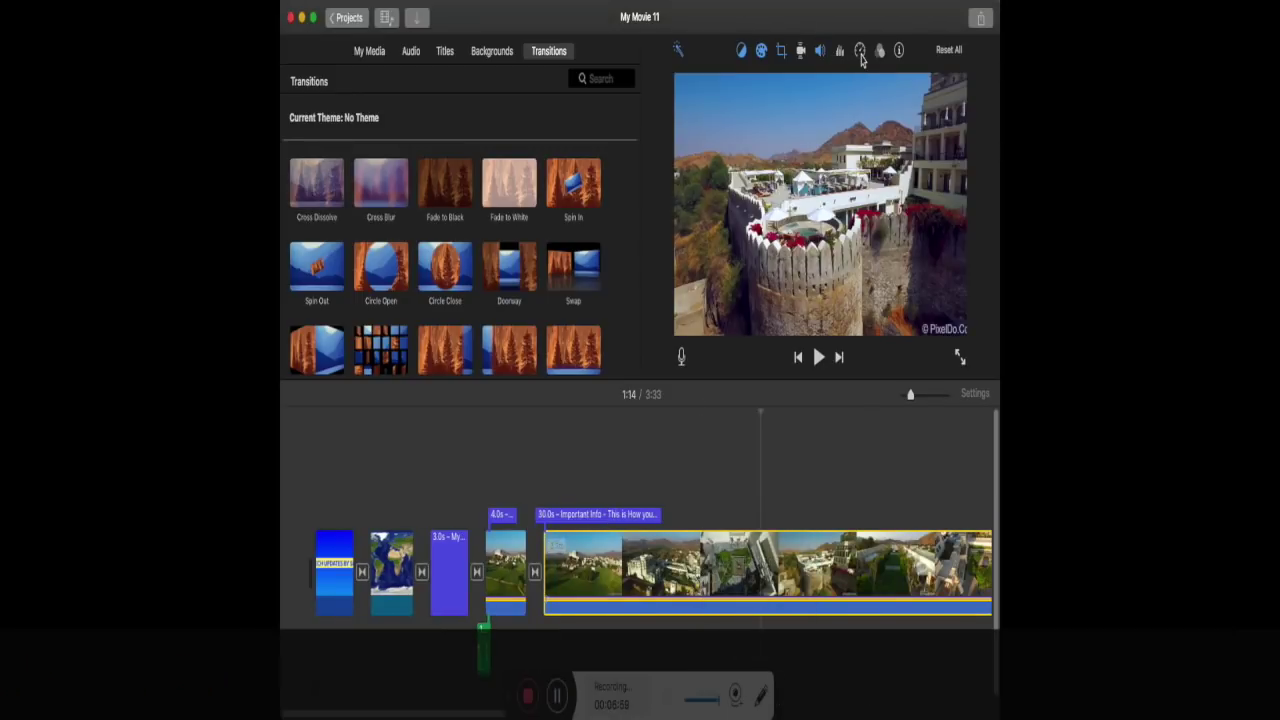
pyautogui.click(860, 52)
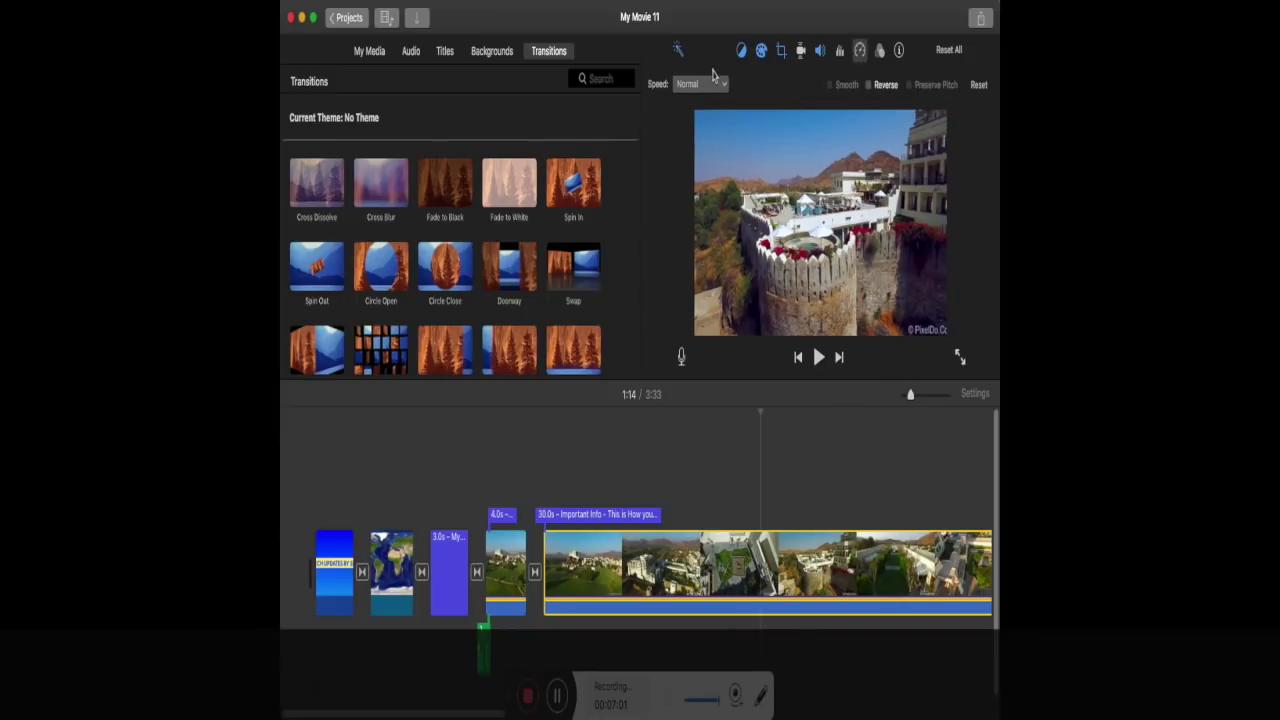
pyautogui.click(708, 84)
pyautogui.click(690, 134)
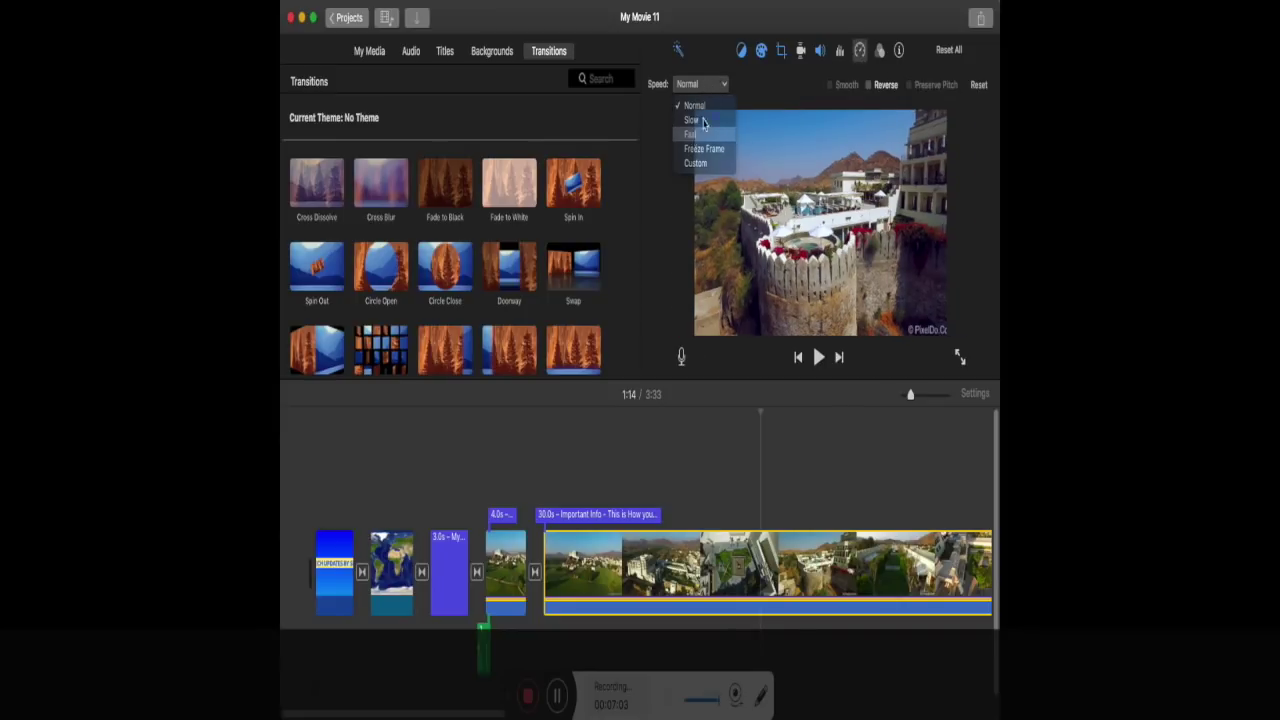
pyautogui.click(763, 85)
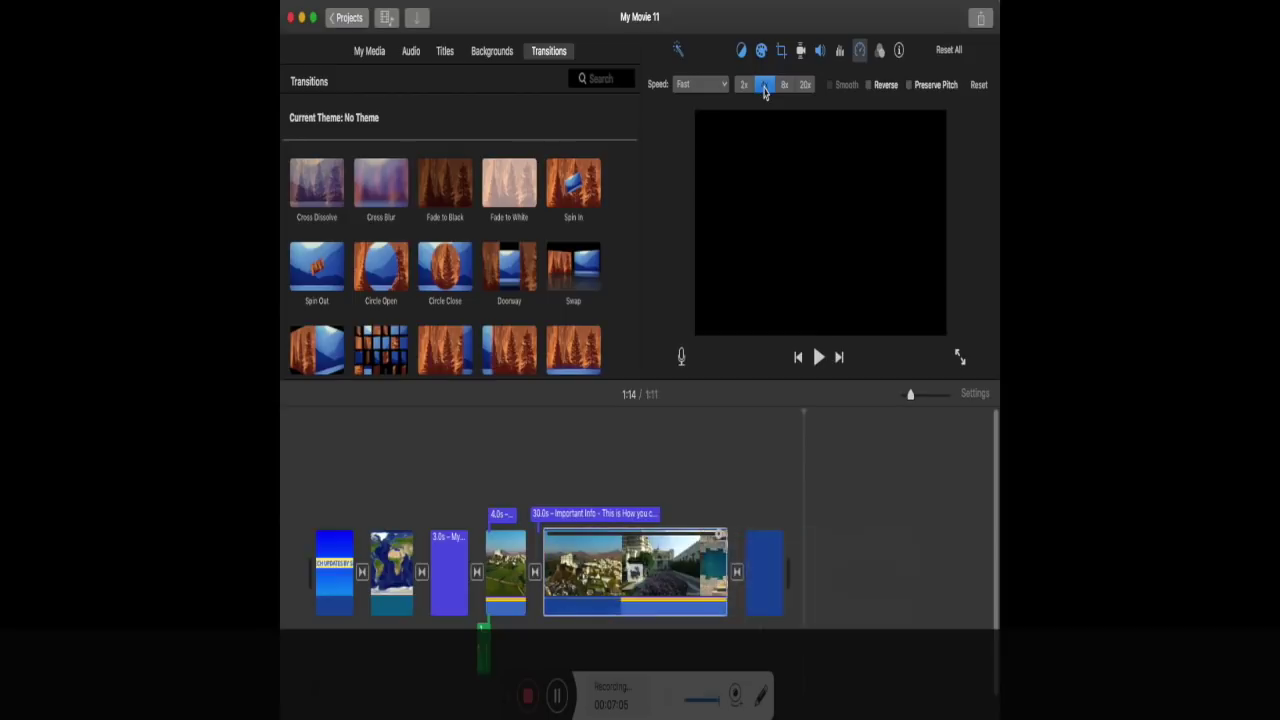
pyautogui.click(742, 86)
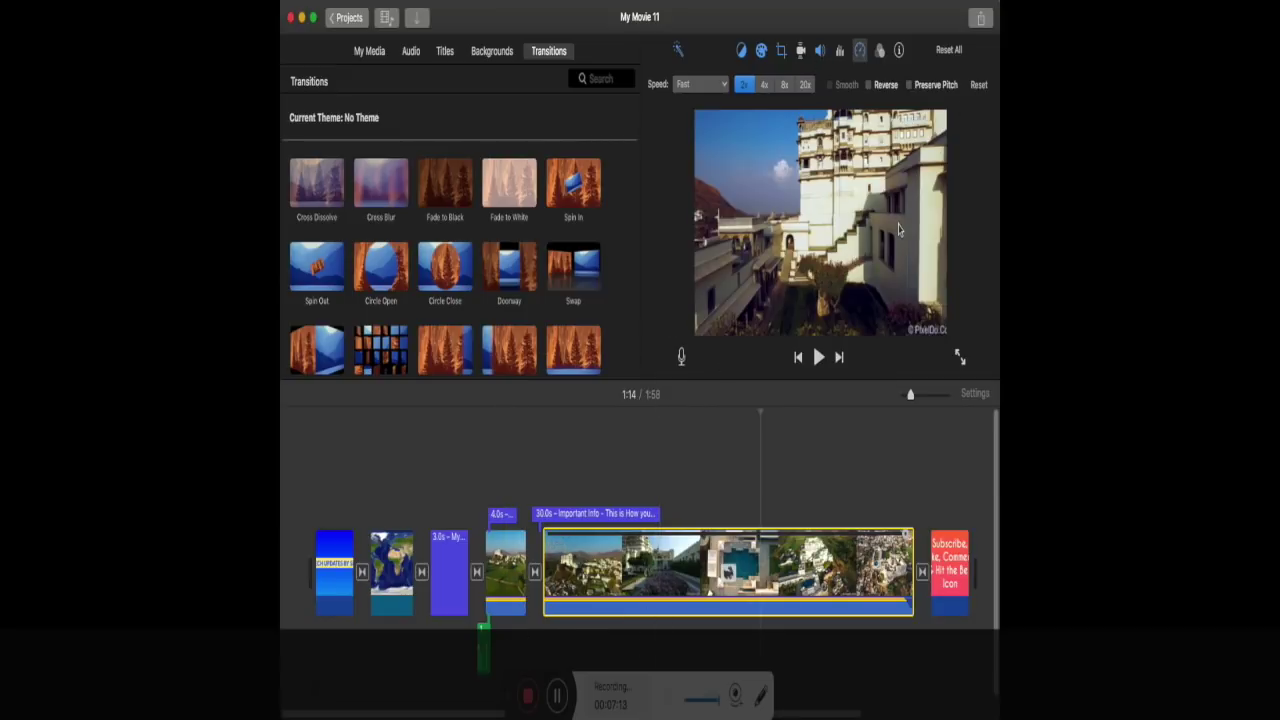
# - Share the movie as a File at 1080p with High quality
pyautogui.click(980, 18)
pyautogui.click(921, 210)
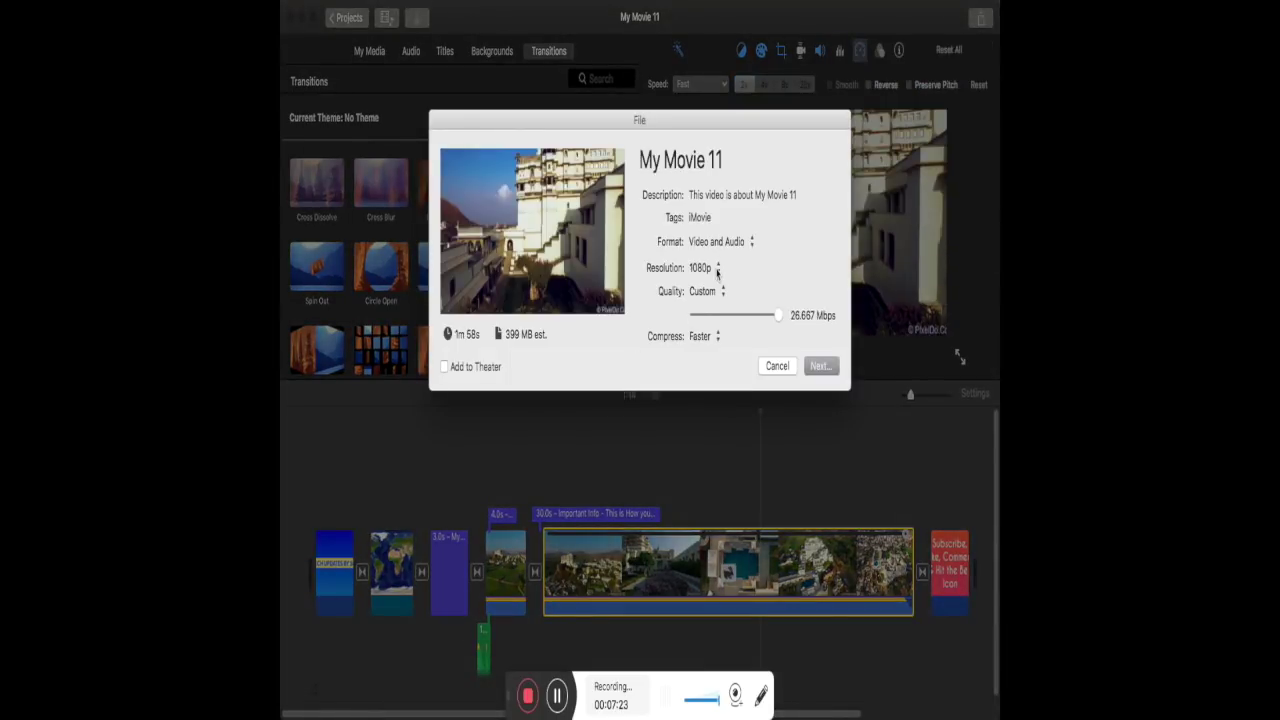
pyautogui.click(716, 290)
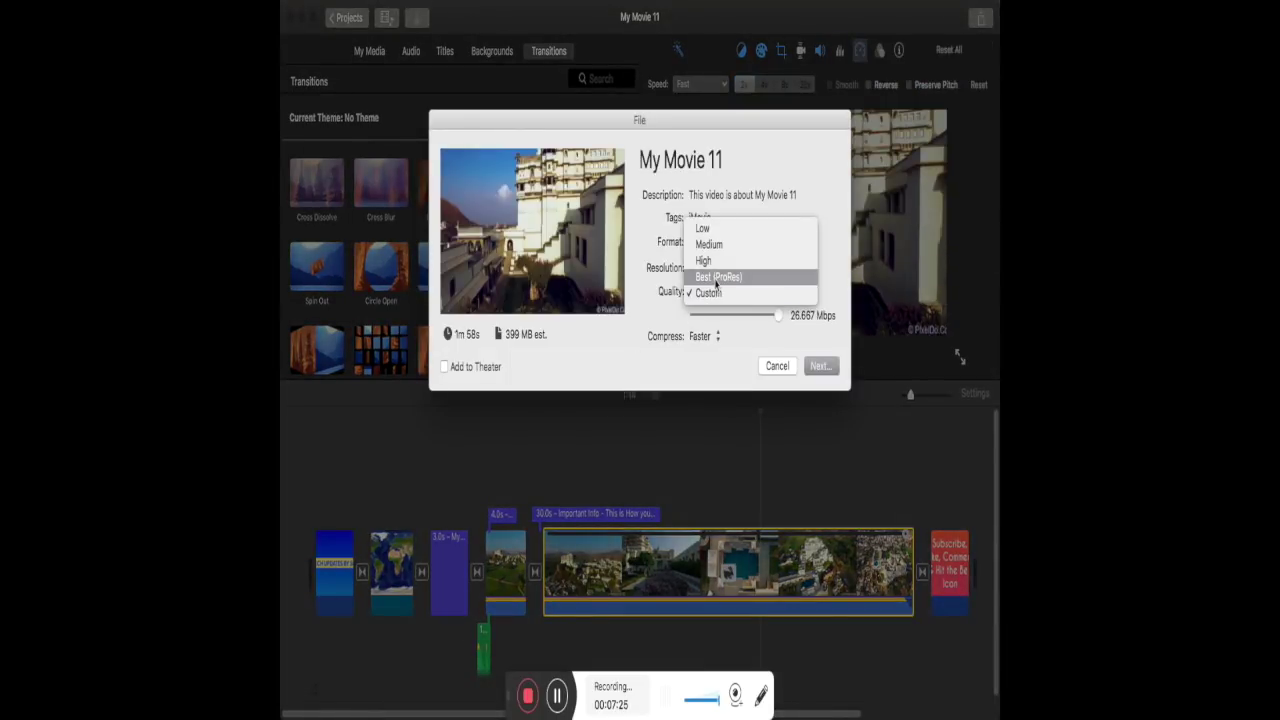
pyautogui.click(715, 280)
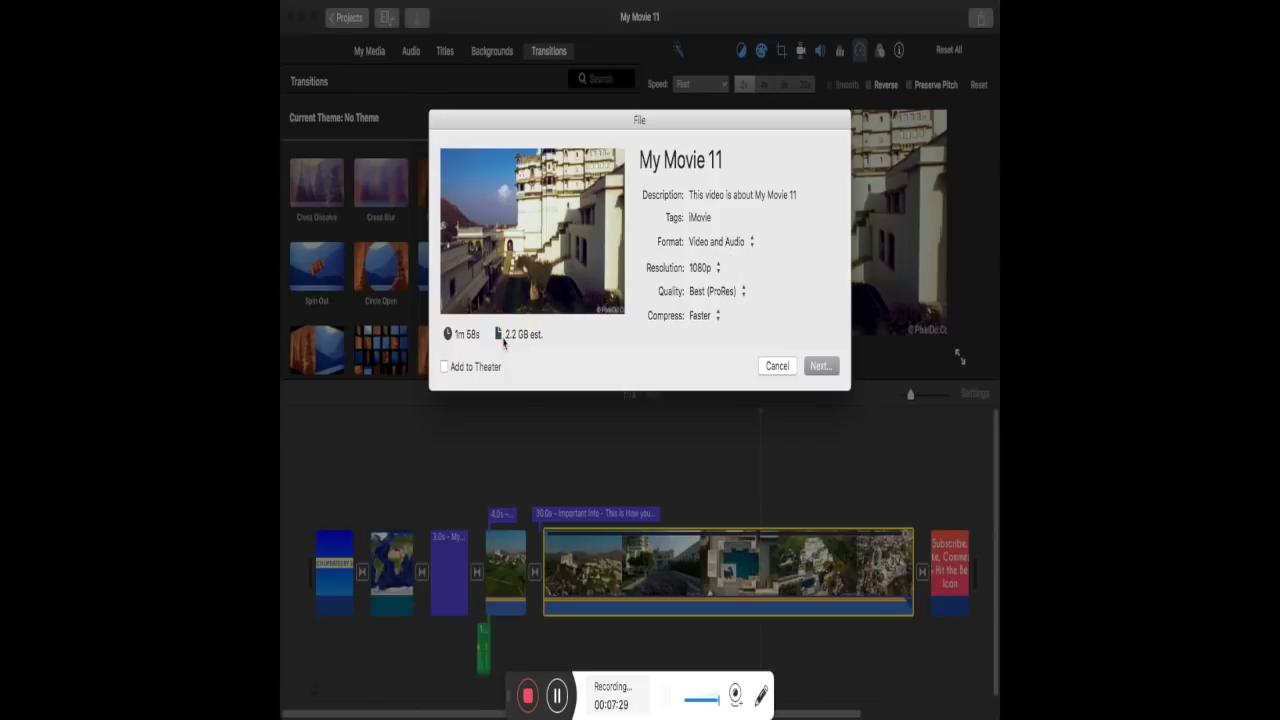
pyautogui.click(743, 291)
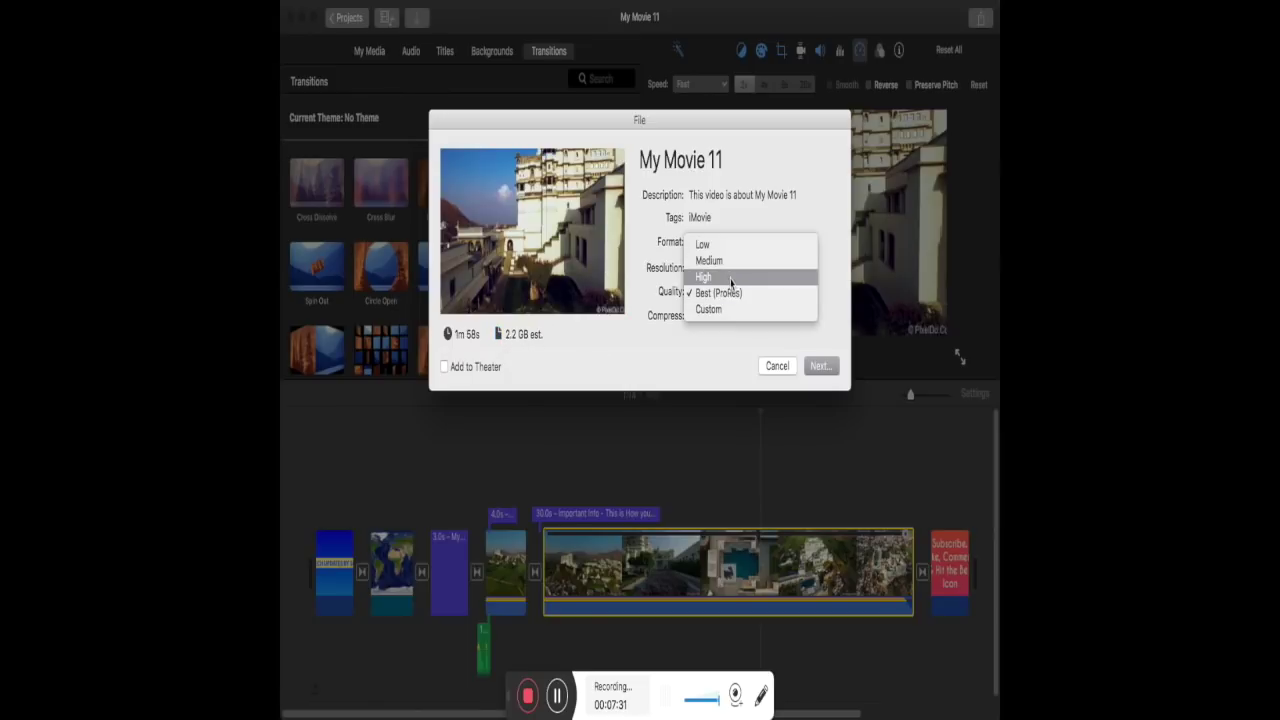
pyautogui.click(712, 277)
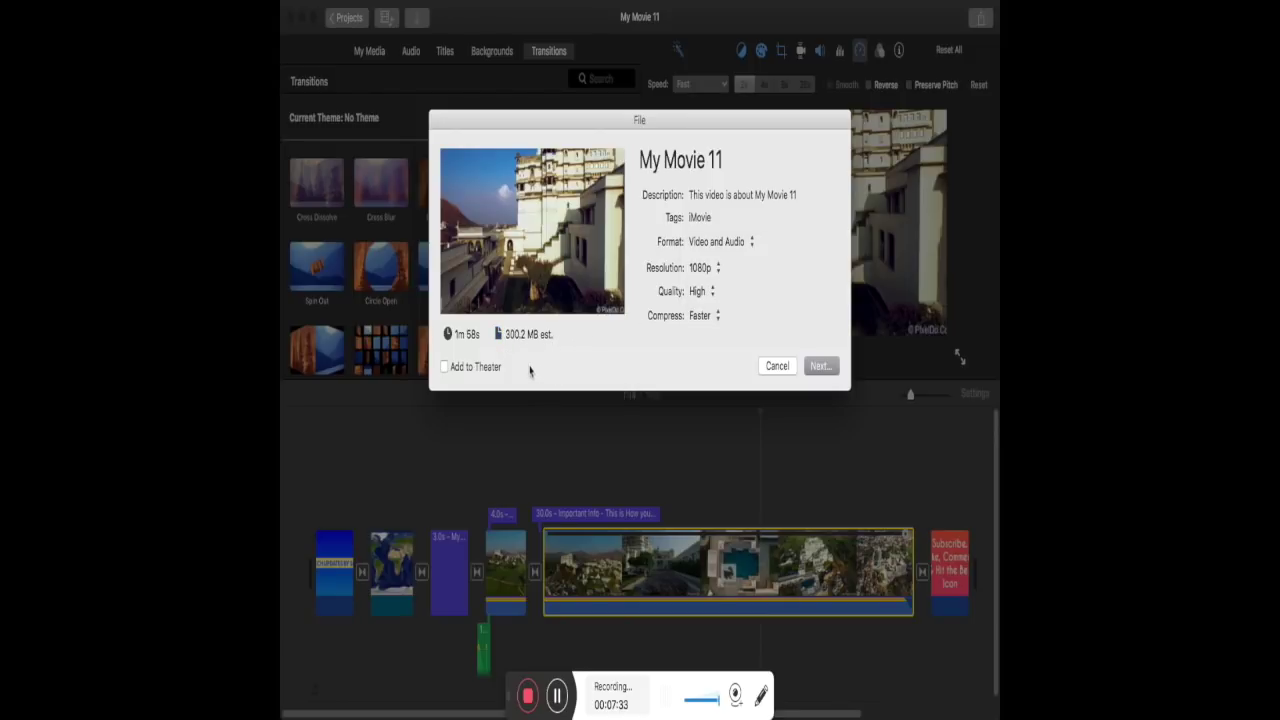
# - Name the export Test Video and save it to Documents
pyautogui.click(820, 367)
pyautogui.write('Test Video')
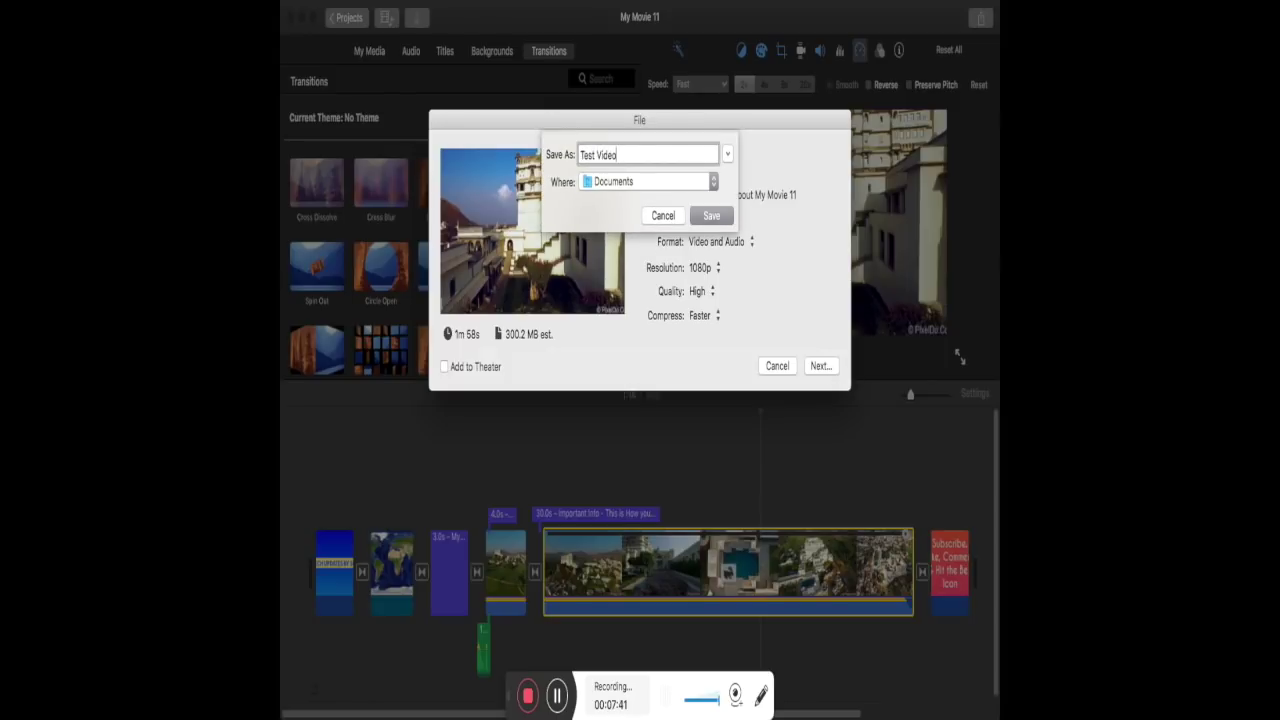
pyautogui.click(722, 218)
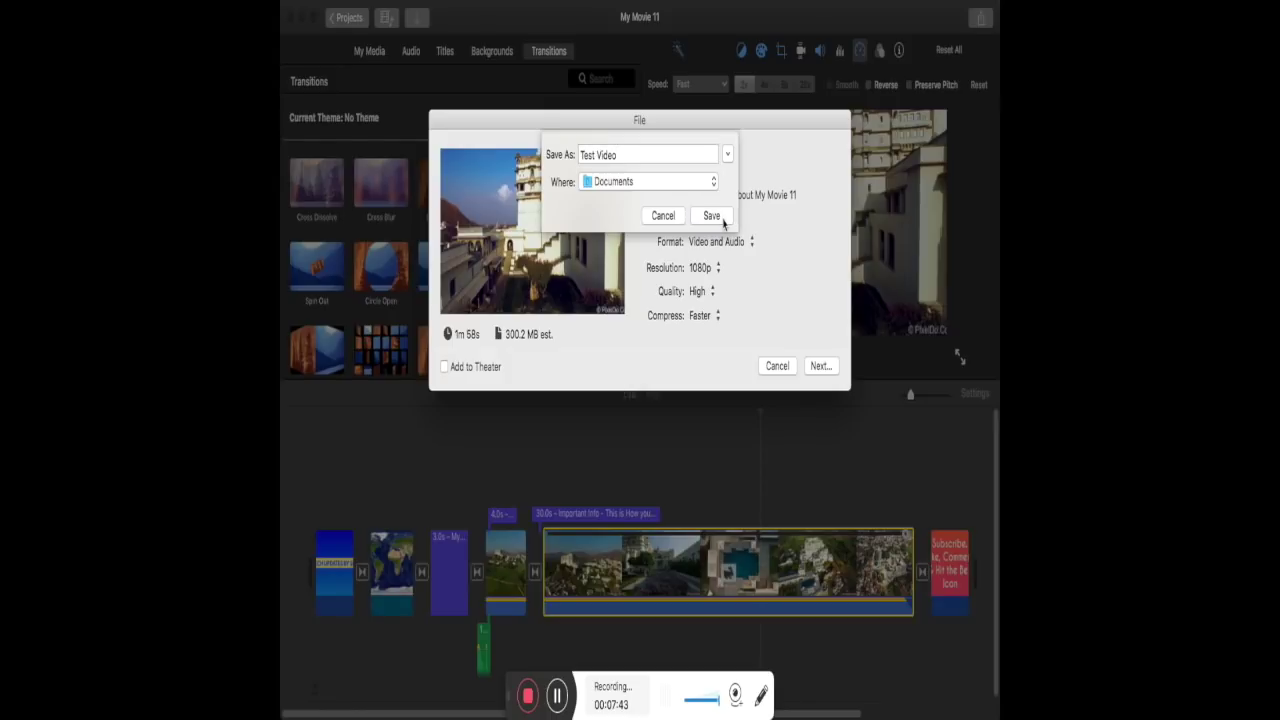